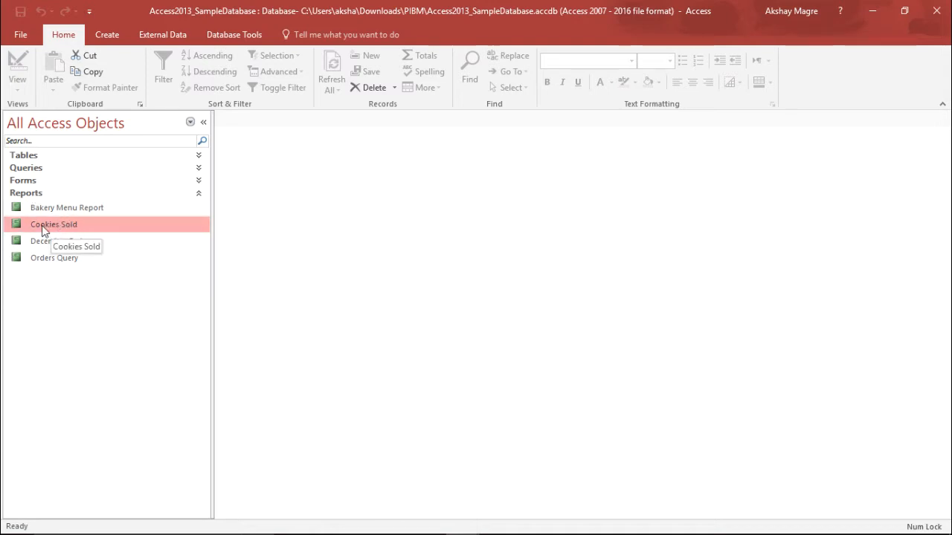
# - Open the Cookies Sold report, collapse the navigation pane and switch the report to Layout View
pyautogui.doubleClick(42, 226)
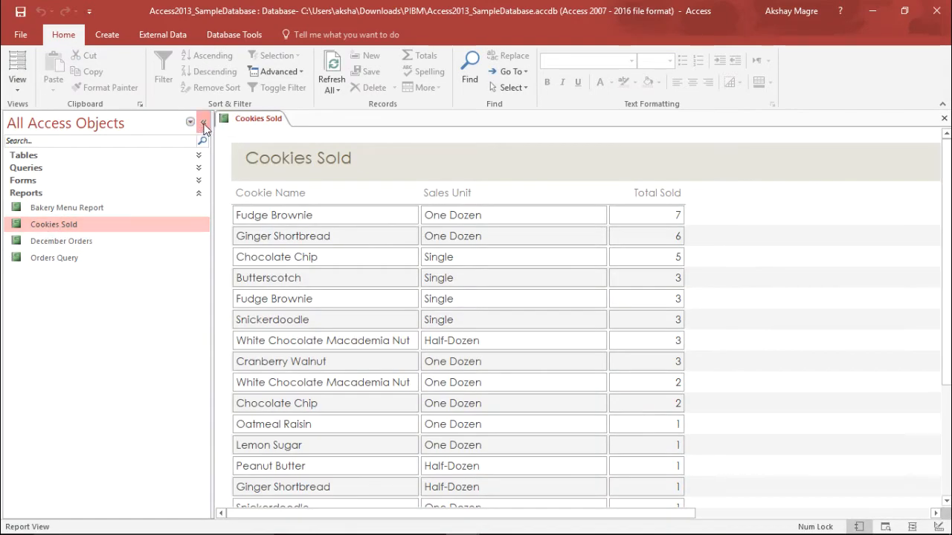
pyautogui.click(204, 124)
pyautogui.click(317, 302)
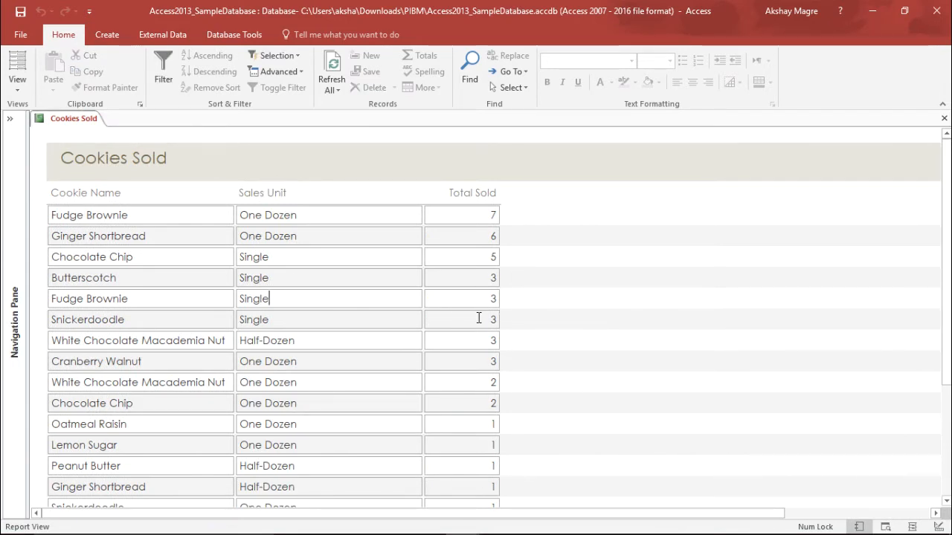
pyautogui.click(322, 278)
pyautogui.click(12, 87)
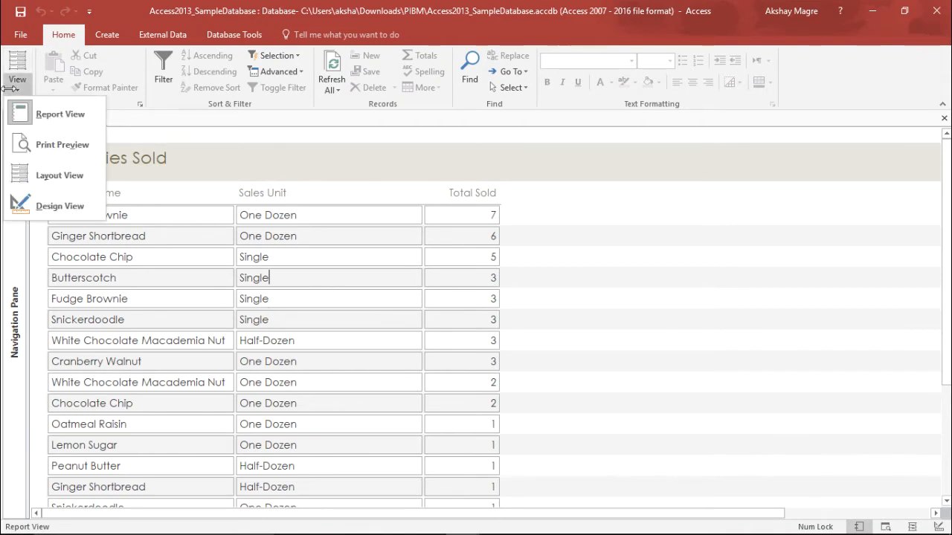
pyautogui.click(74, 175)
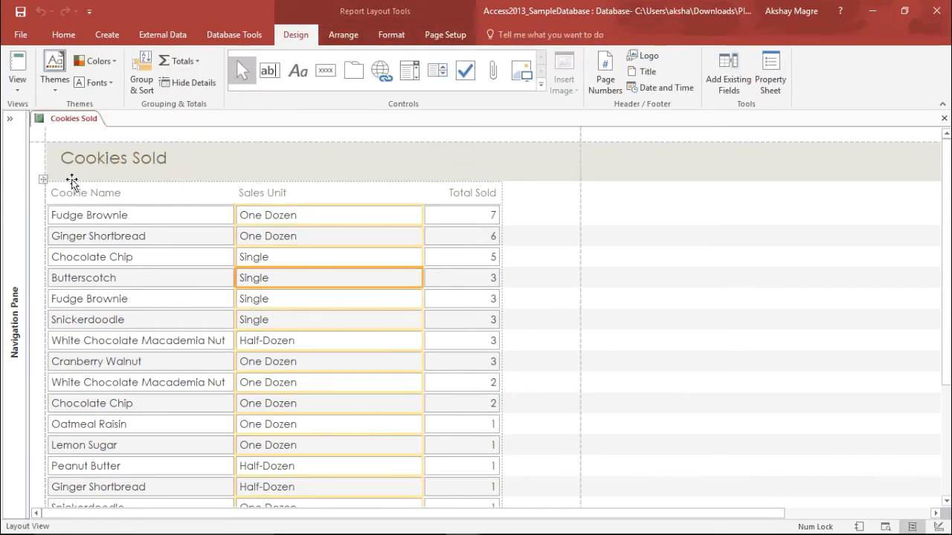
# - Select the Total Sold values in the report and open their conditional formatting rules
pyautogui.click(165, 256)
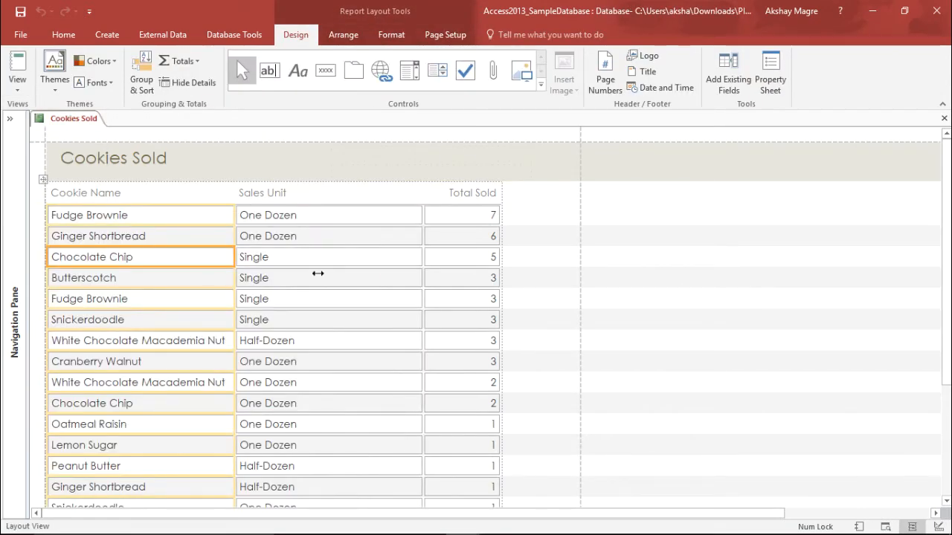
pyautogui.click(301, 314)
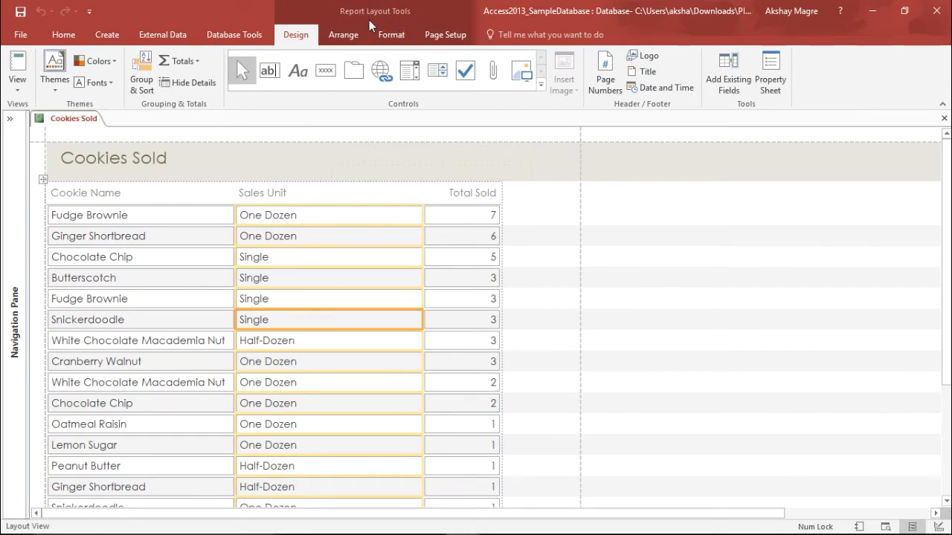
pyautogui.click(463, 217)
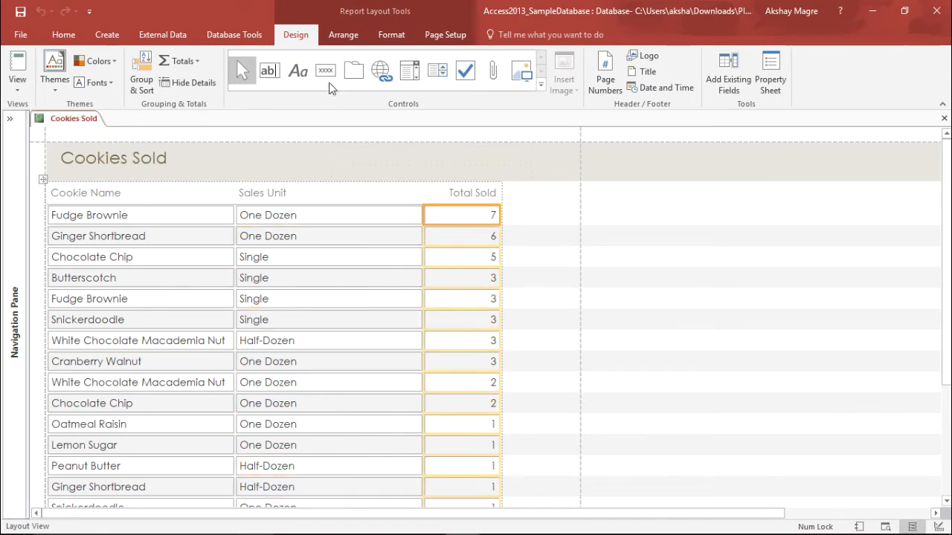
pyautogui.click(401, 33)
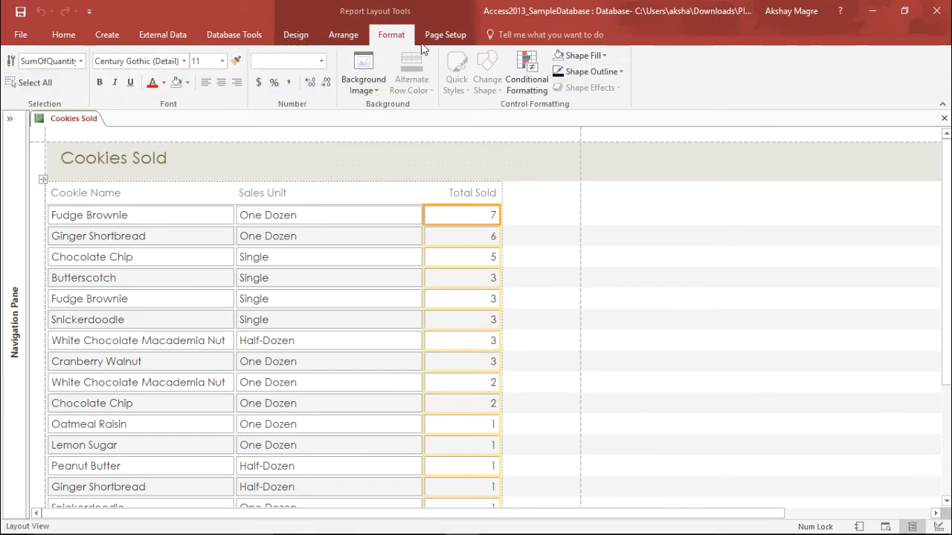
pyautogui.click(524, 93)
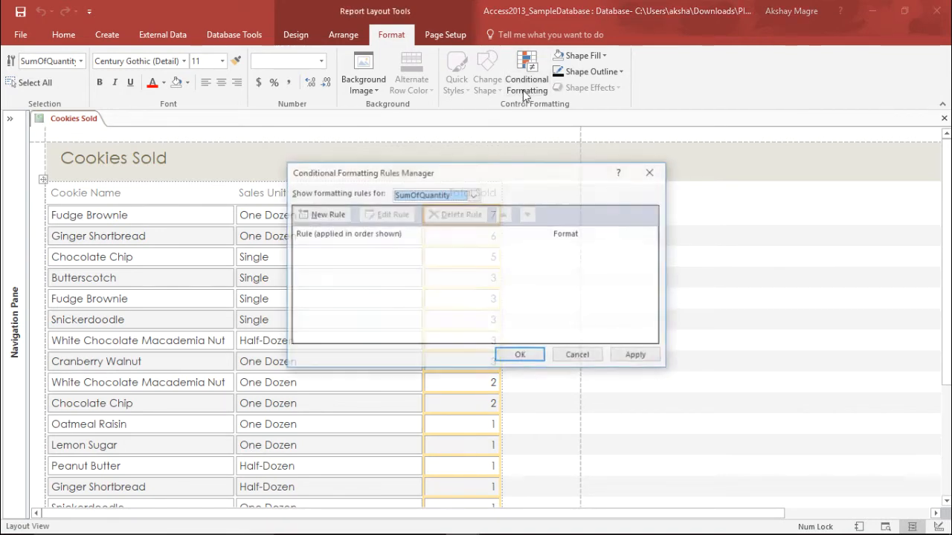
pyautogui.moveTo(490, 170); pyautogui.dragTo(730, 130)
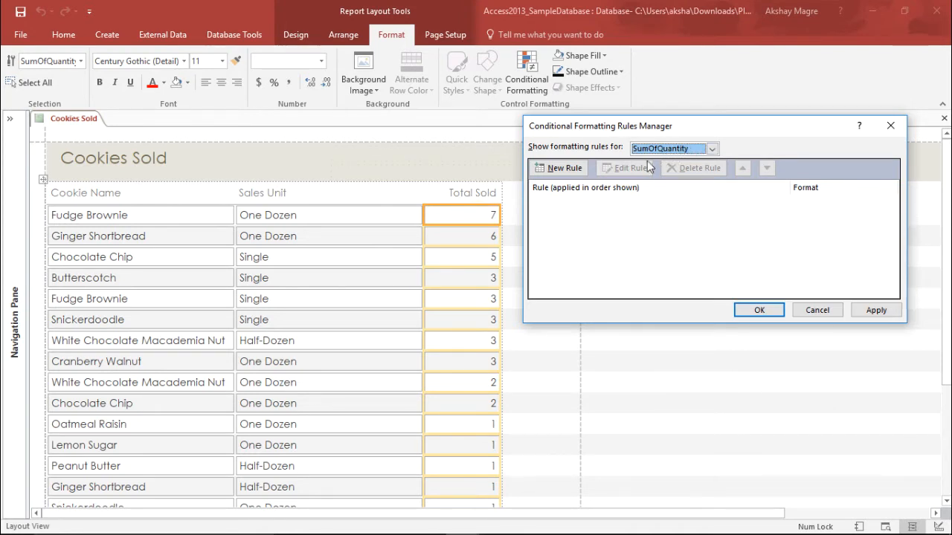
# - Start a new formatting rule for SumOfQuantity with the condition that the field value is less than 4
pyautogui.click(559, 168)
pyautogui.moveTo(597, 124); pyautogui.dragTo(636, 240)
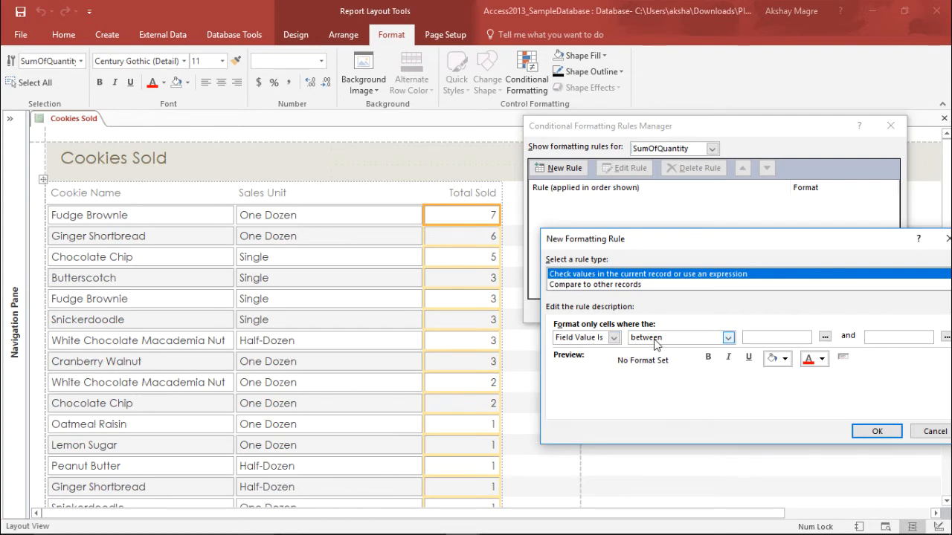
pyautogui.click(729, 337)
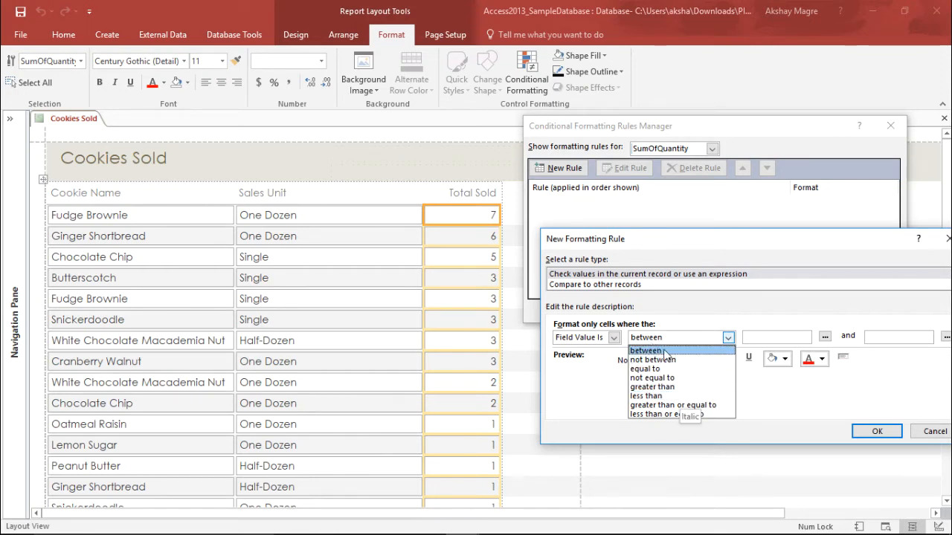
pyautogui.click(668, 397)
pyautogui.click(760, 338)
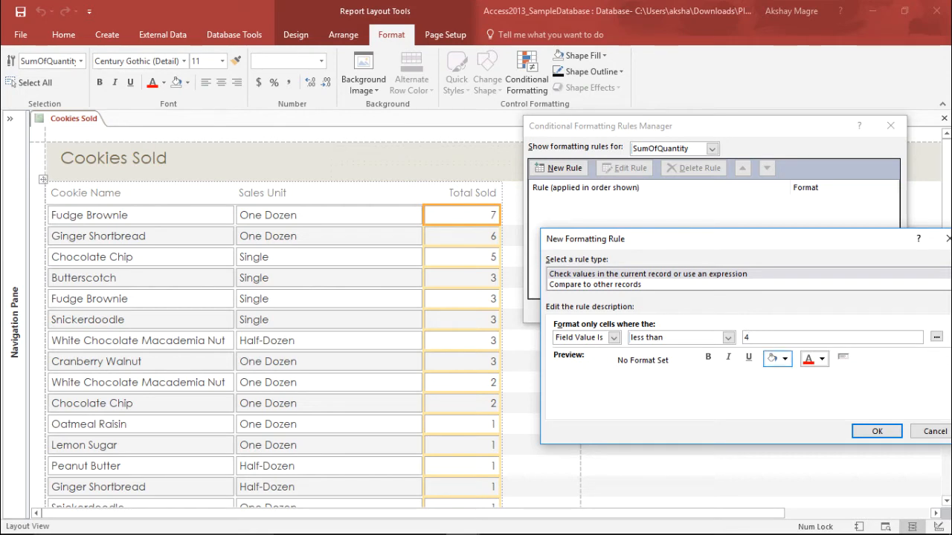
# - Give the rule a yellow background and bold text, and add it to the rule list
pyautogui.click(784, 358)
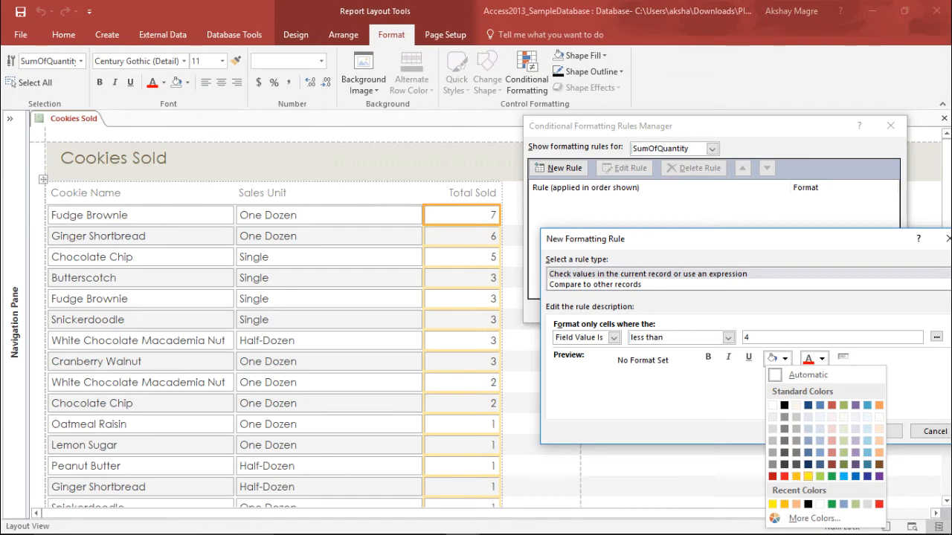
pyautogui.click(808, 476)
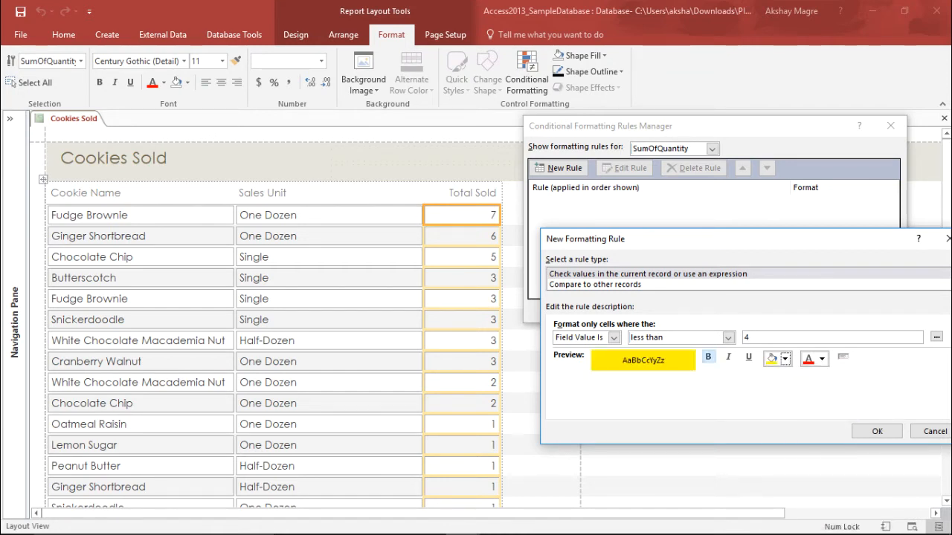
pyautogui.click(707, 357)
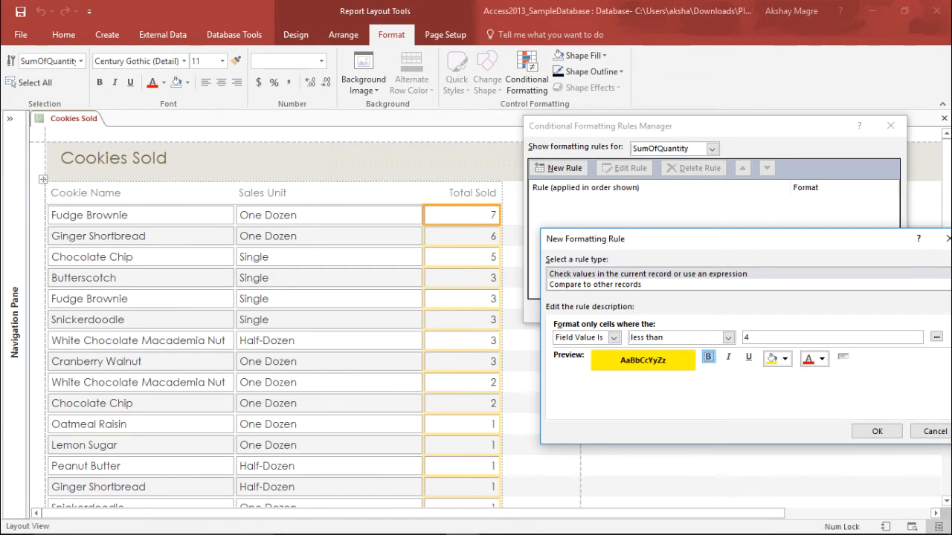
pyautogui.click(877, 431)
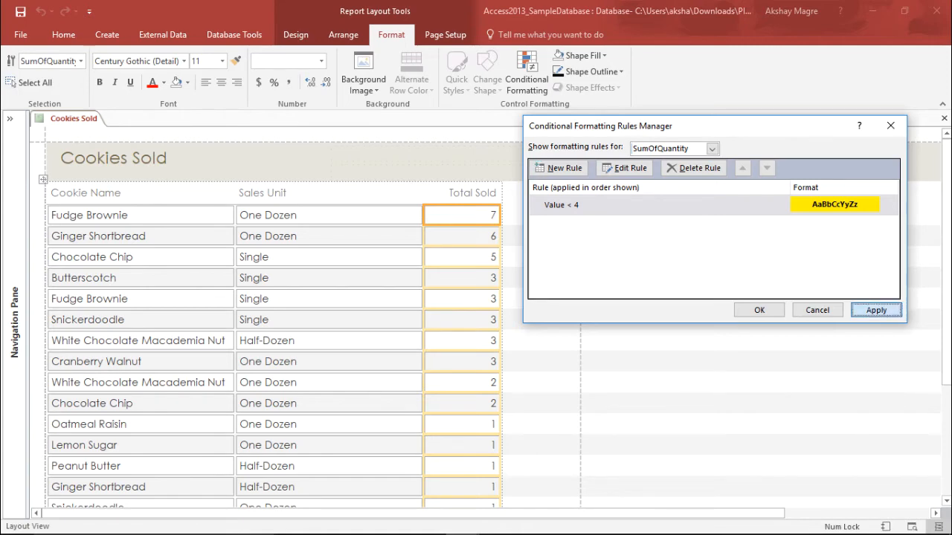
# - Apply the new rule to the Total Sold column, review the formatting through the whole report and close the rules manager
pyautogui.click(876, 310)
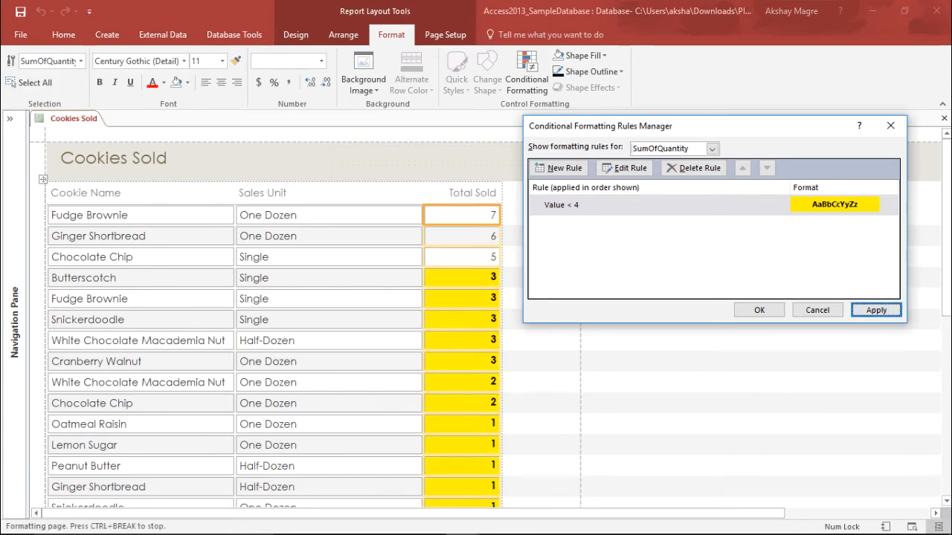
pyautogui.scroll(-5, 275, 320)
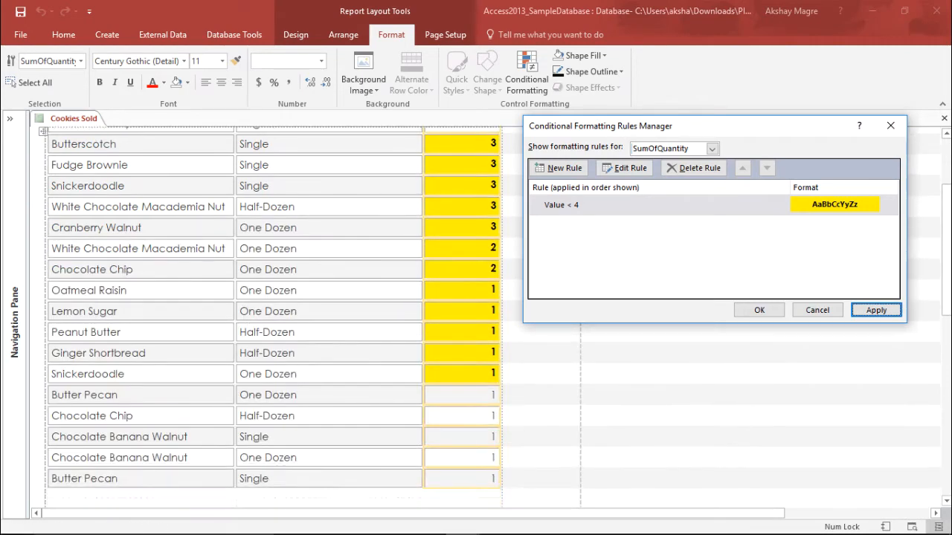
pyautogui.scroll(5, 275, 319)
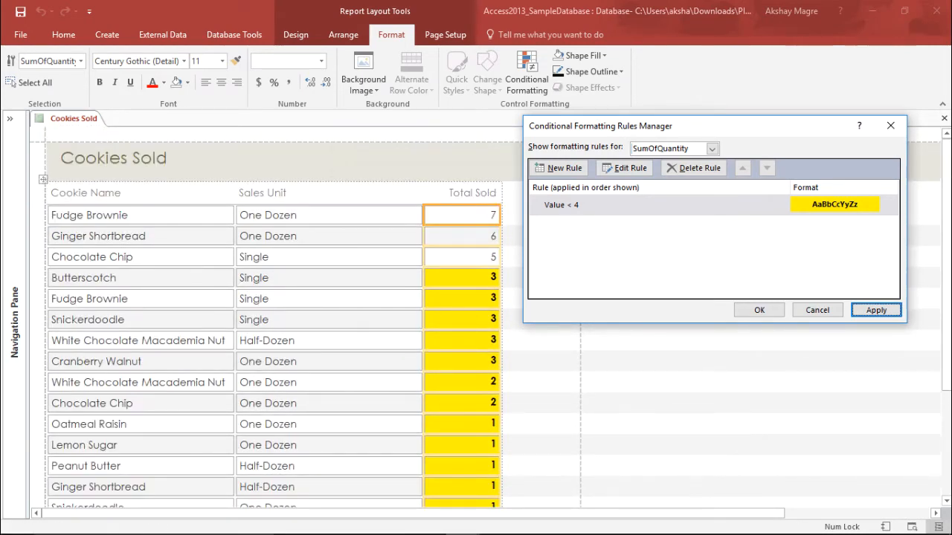
pyautogui.scroll(-5, 275, 319)
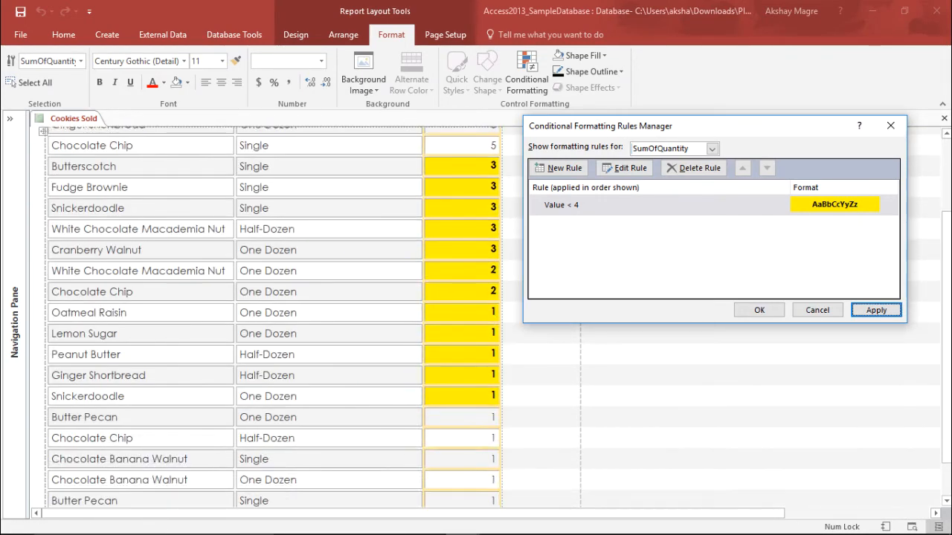
pyautogui.click(759, 310)
pyautogui.scroll(-2, 491, 318)
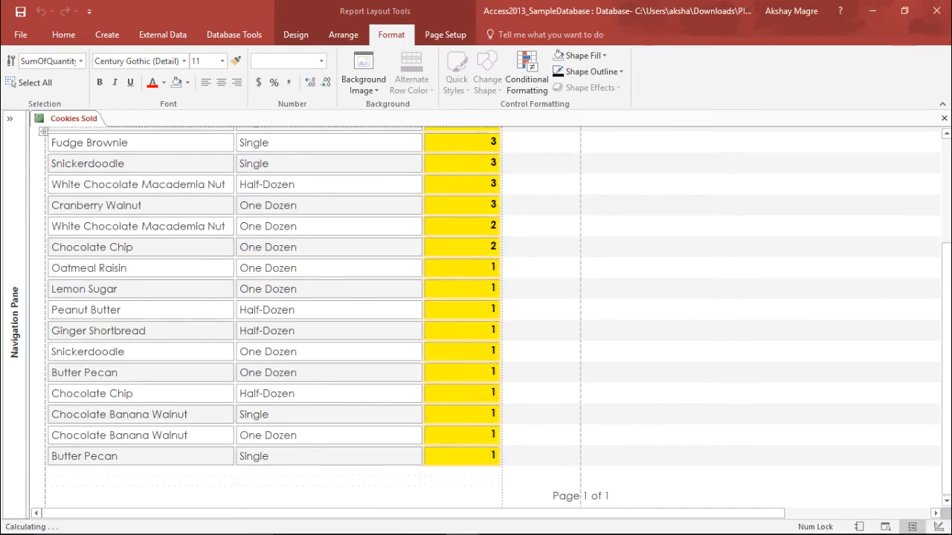
pyautogui.scroll(5, 490, 318)
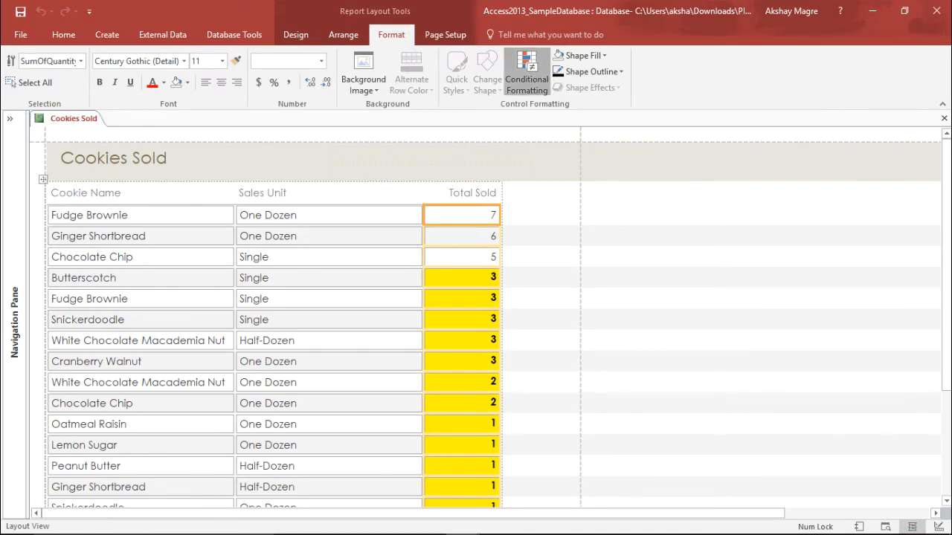
# - Reopen the conditional formatting rules for the Total Sold column, keeping the report values in view
pyautogui.click(526, 74)
pyautogui.moveTo(506, 171); pyautogui.dragTo(733, 83)
pyautogui.click(551, 127)
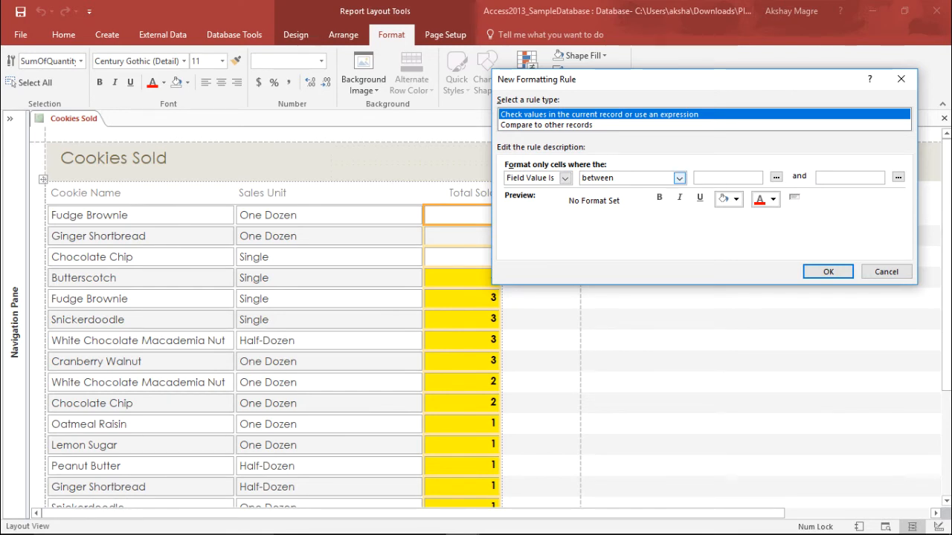
pyautogui.click(679, 178)
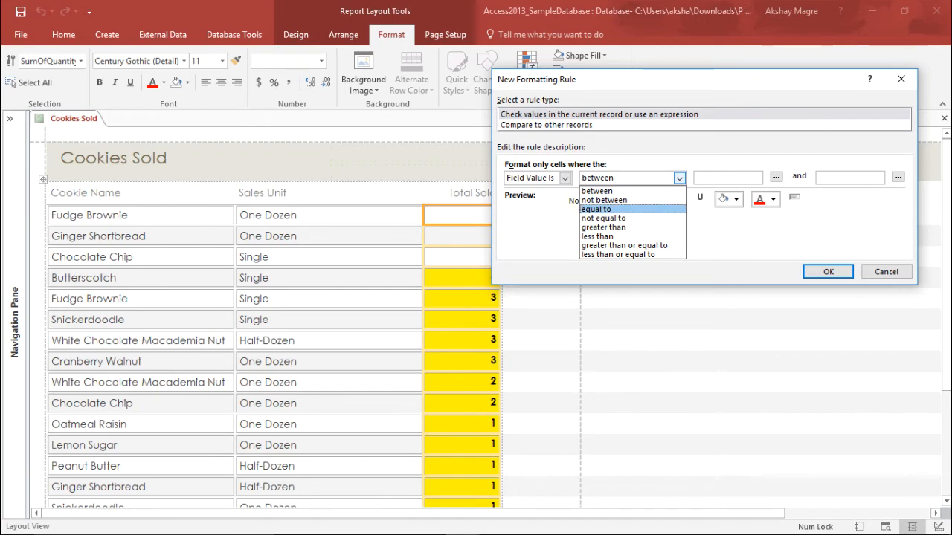
pyautogui.press('Escape')
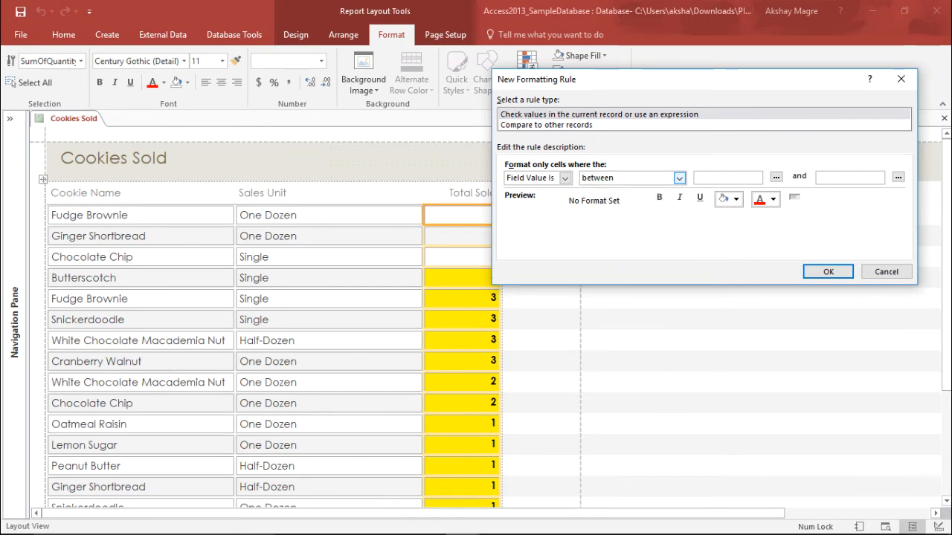
pyautogui.click(886, 272)
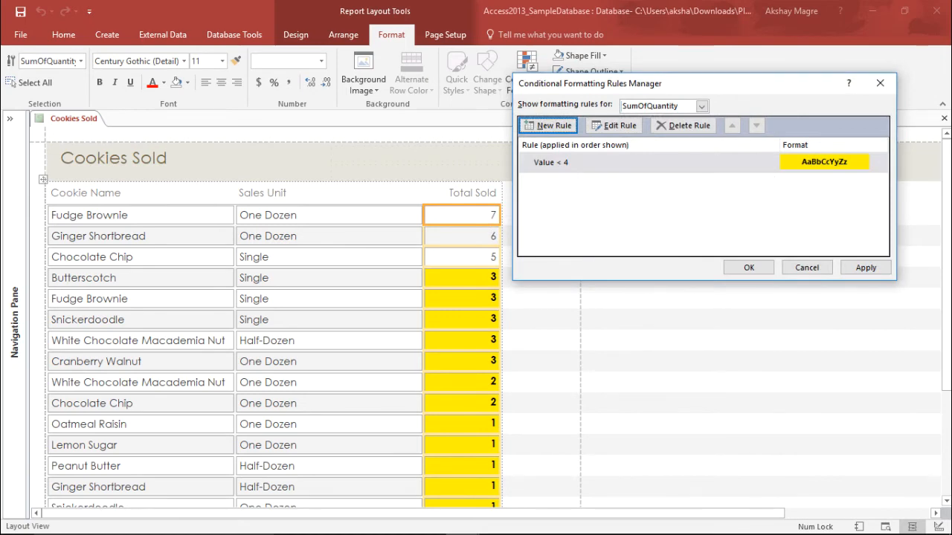
pyautogui.click(595, 162)
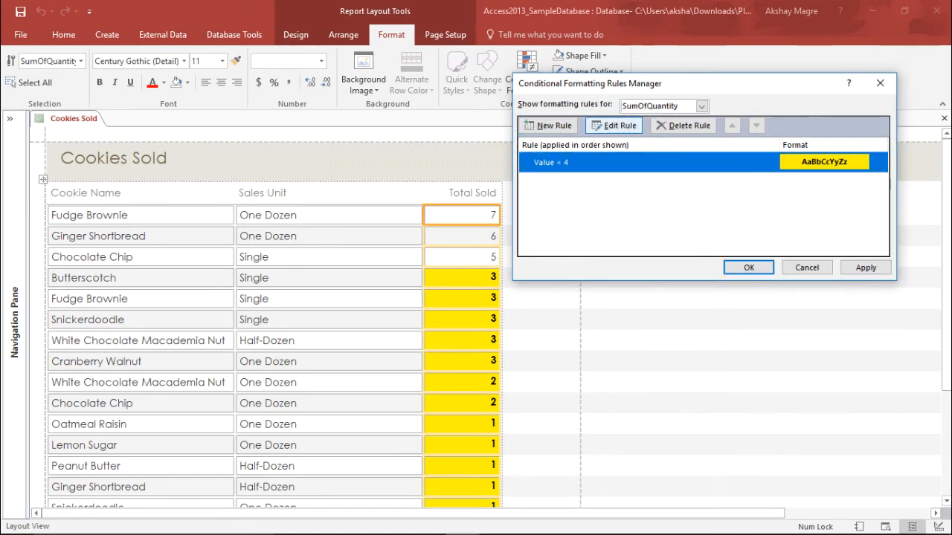
pyautogui.click(614, 125)
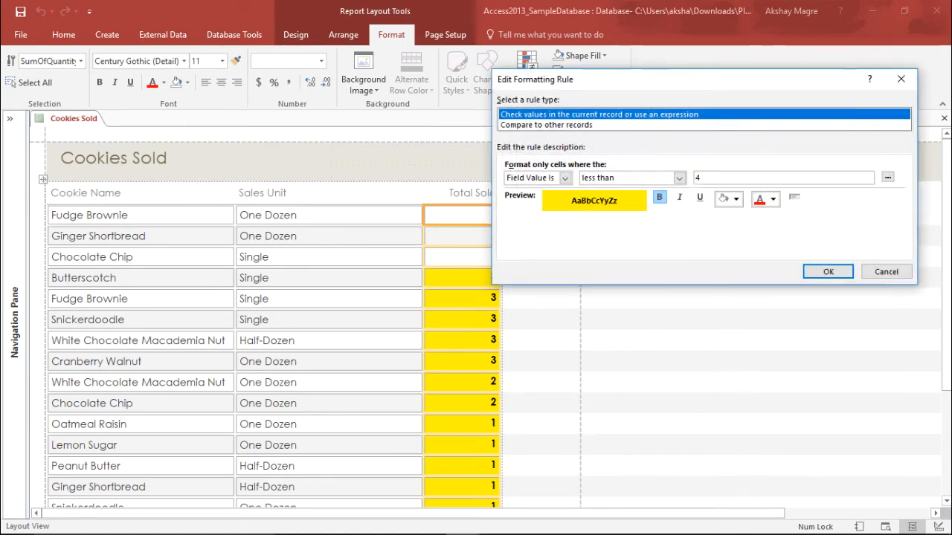
pyautogui.click(886, 271)
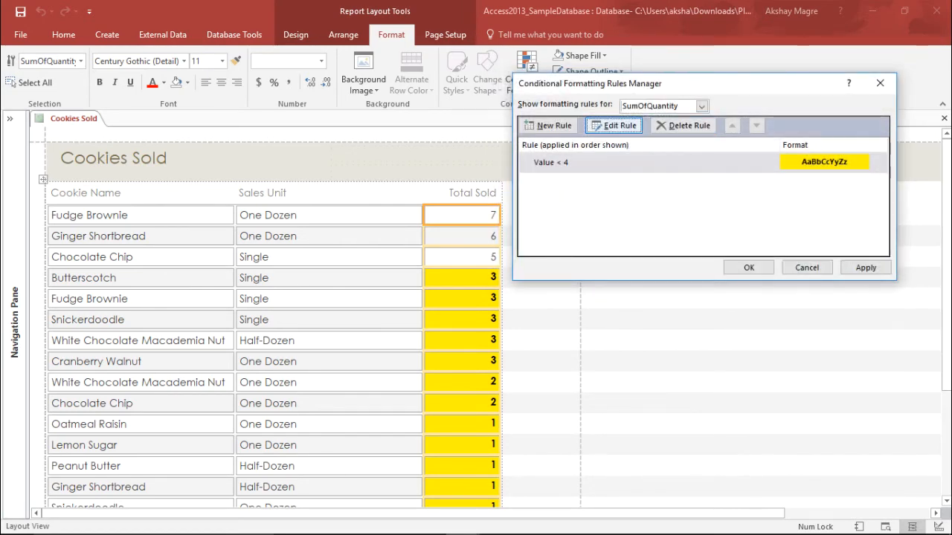
# - Edit the existing SumOfQuantity rule so it formats field values between 3 and 6
pyautogui.click(614, 125)
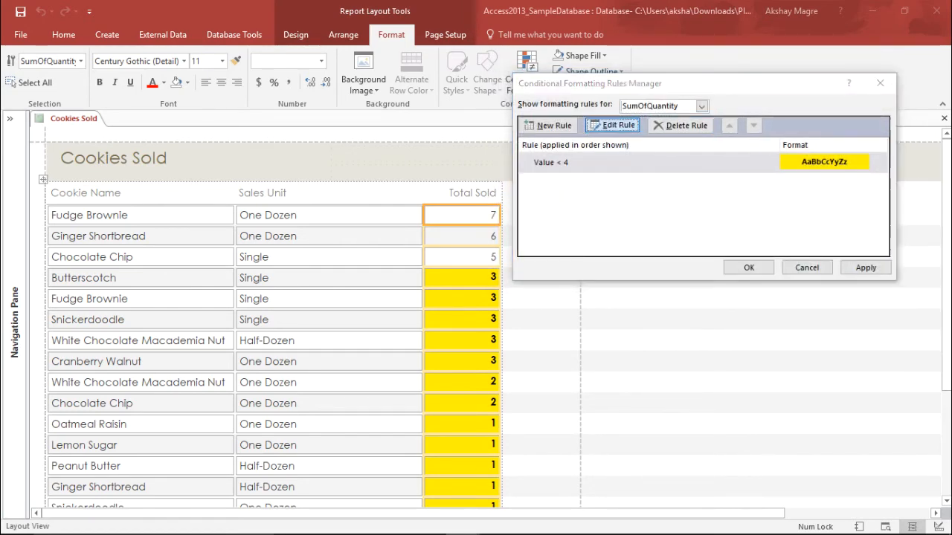
pyautogui.click(679, 179)
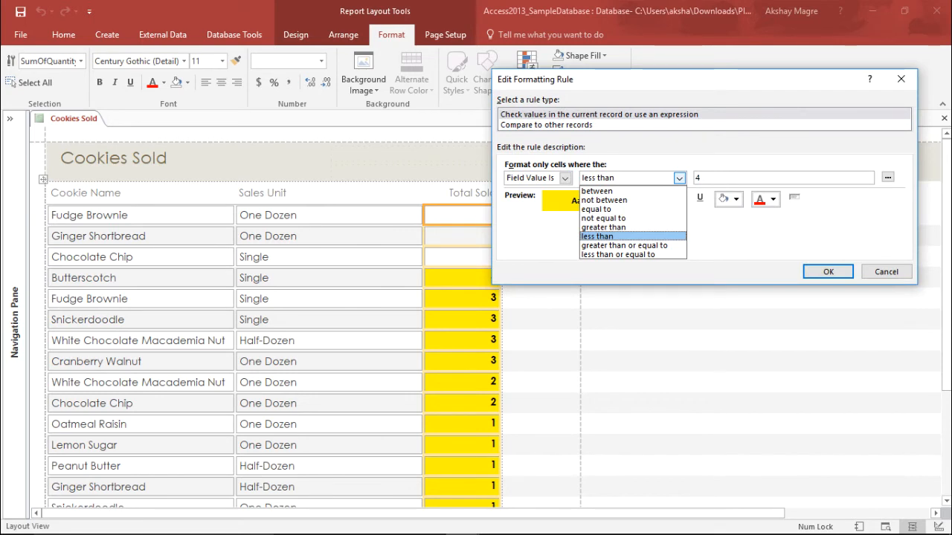
pyautogui.click(625, 192)
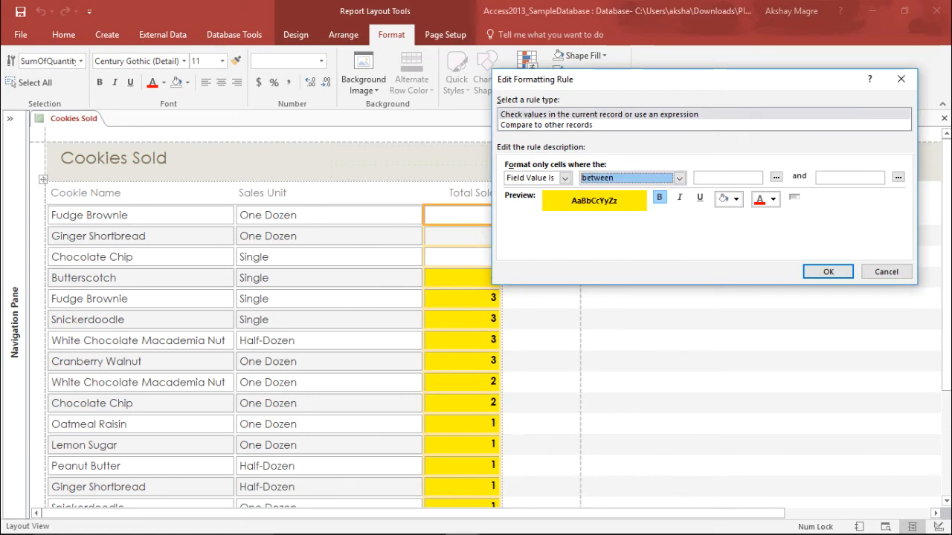
pyautogui.click(721, 178)
pyautogui.write('3')
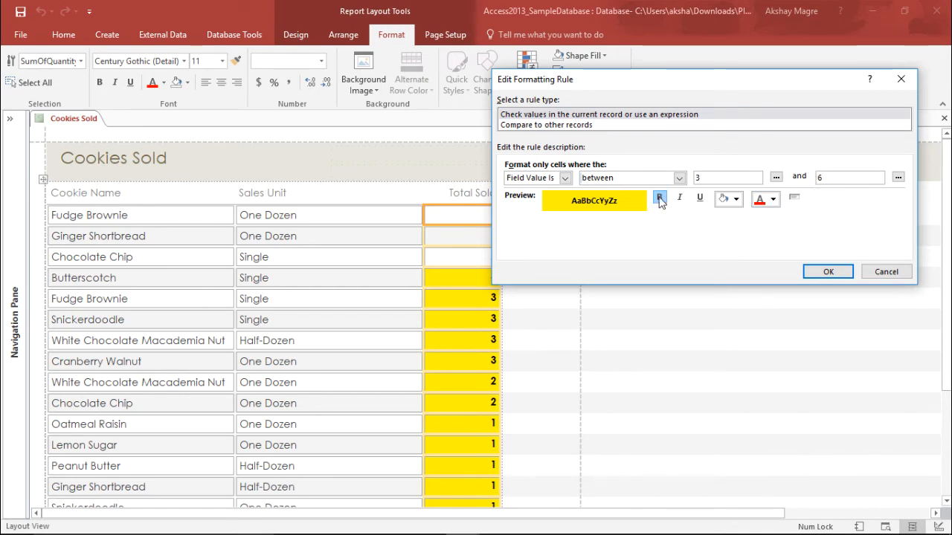
# - Give the rule a green background and bold white text, and apply it to the Total Sold column
pyautogui.click(733, 199)
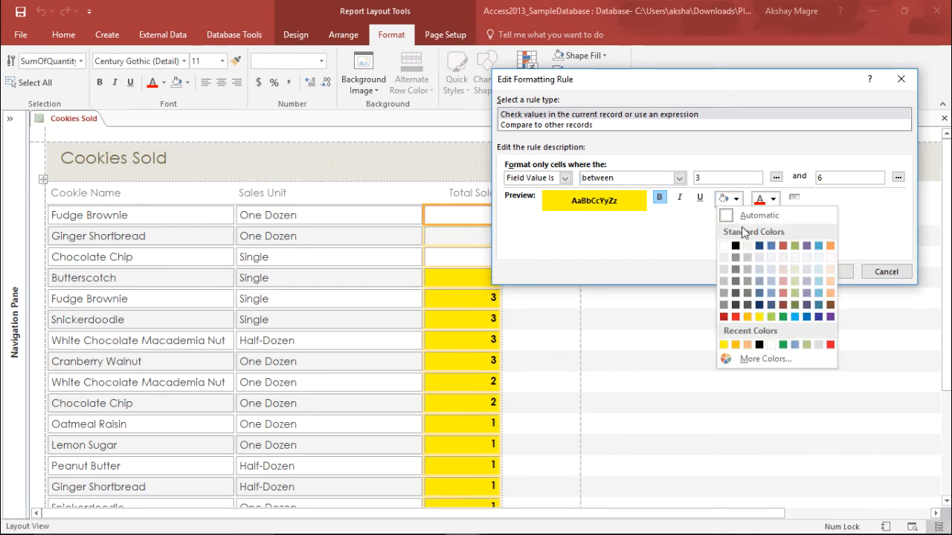
pyautogui.click(783, 317)
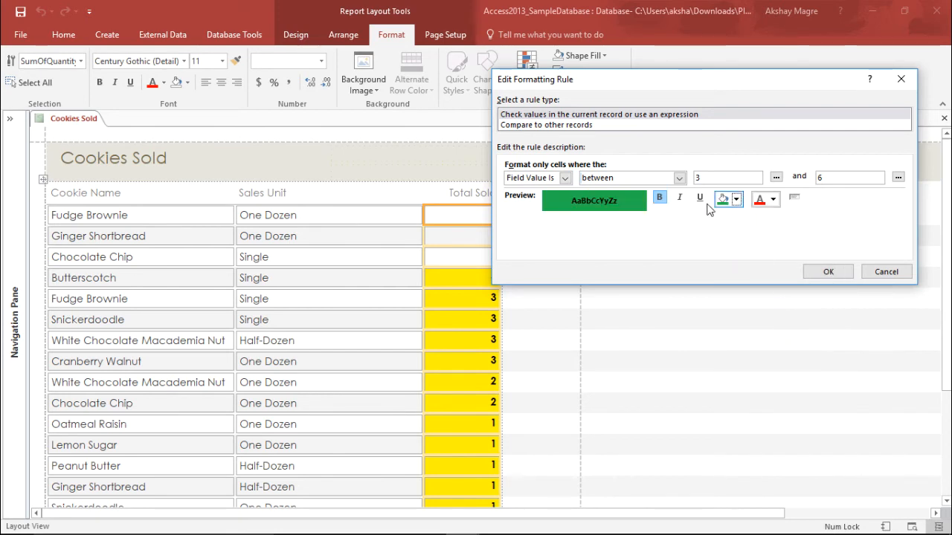
pyautogui.click(774, 199)
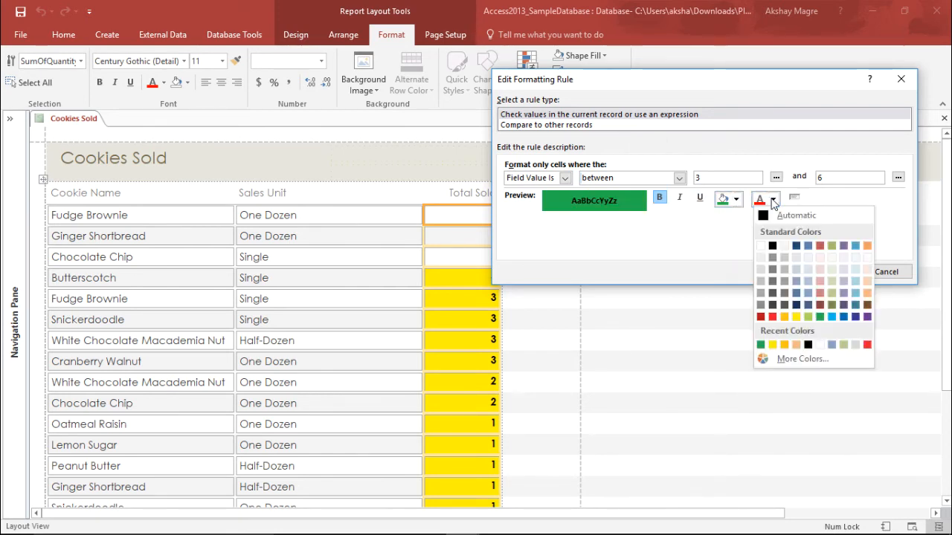
pyautogui.click(760, 246)
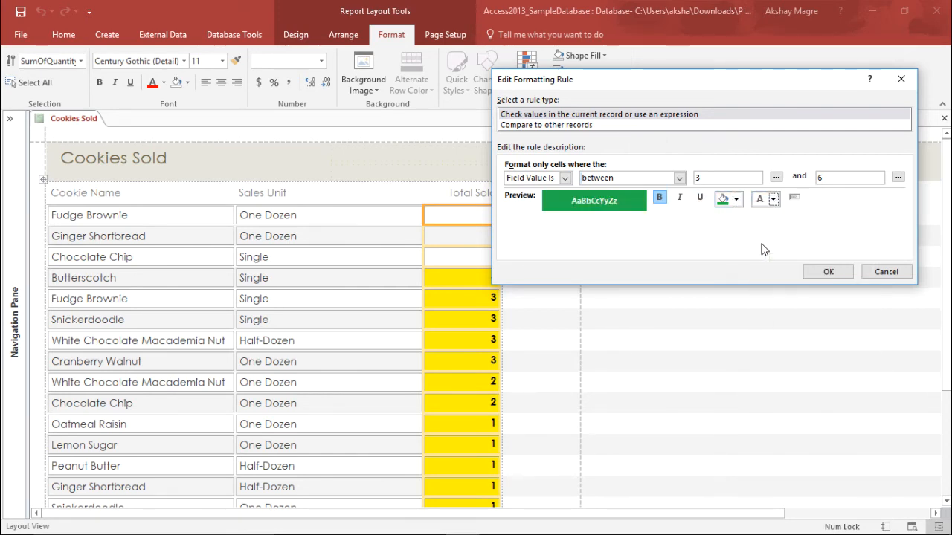
pyautogui.click(659, 198)
pyautogui.click(660, 198)
pyautogui.click(834, 272)
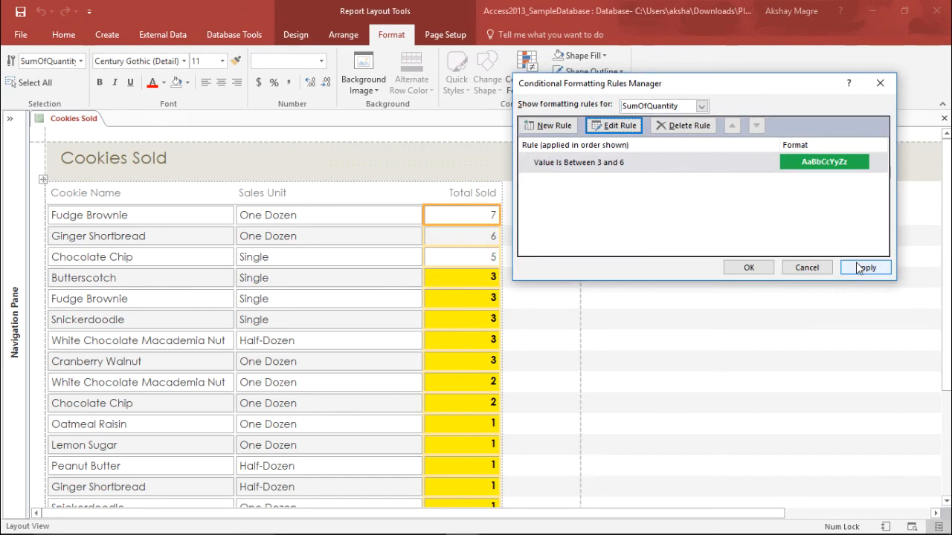
pyautogui.click(860, 268)
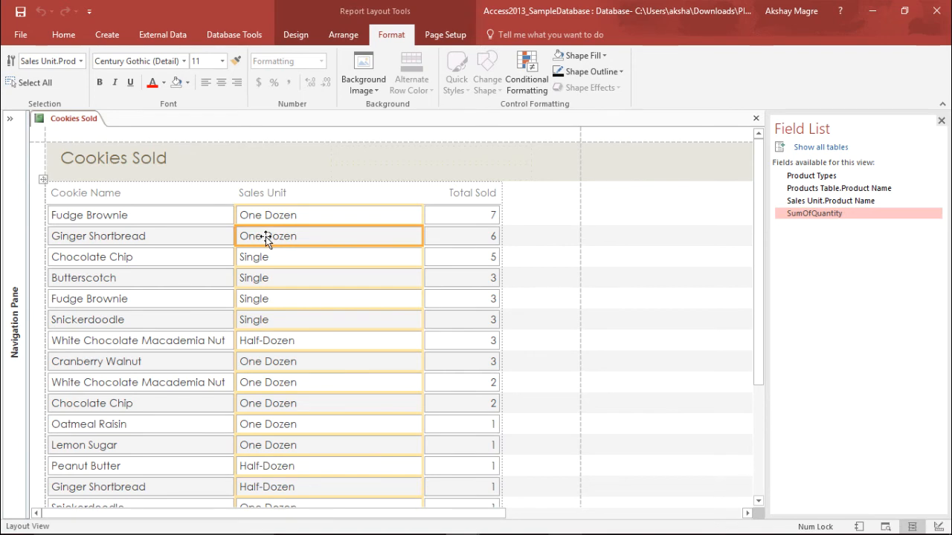
pyautogui.click(259, 256)
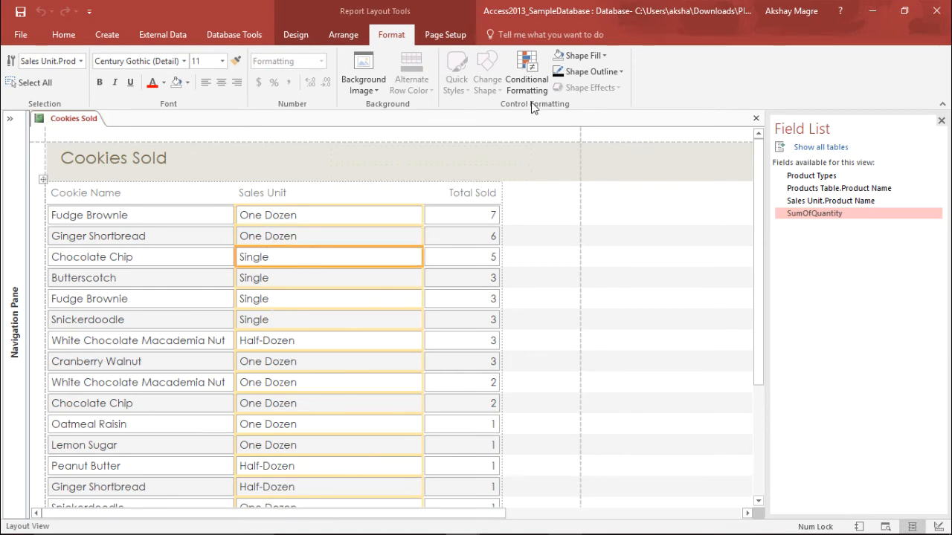
pyautogui.click(528, 77)
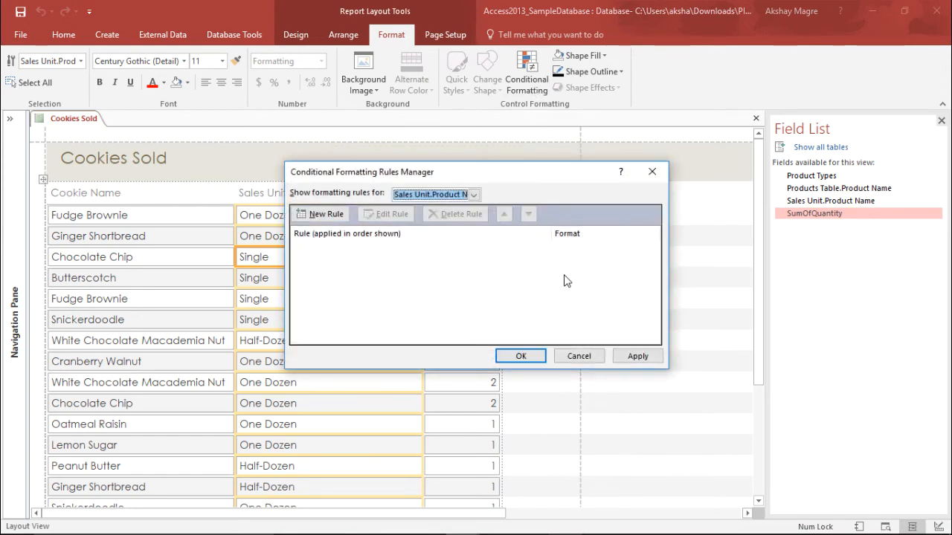
pyautogui.click(574, 356)
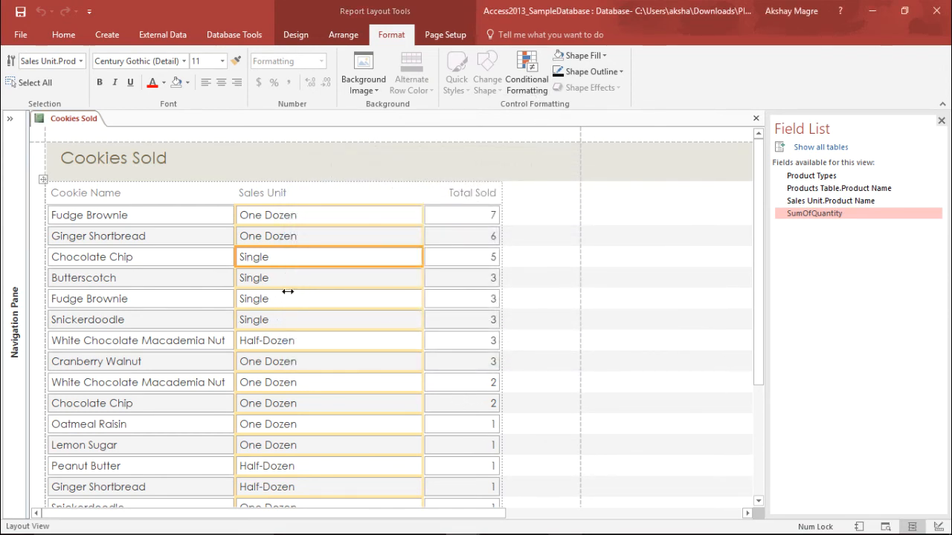
# - Examine the Cookie Name and Sales Unit entries in the report rows whose Total Sold is 1
pyautogui.scroll(-1, 288, 291)
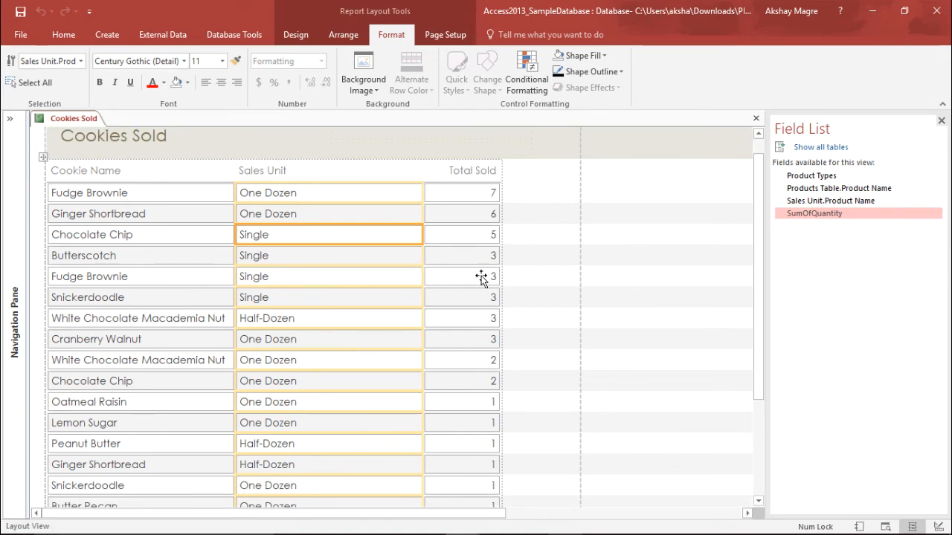
pyautogui.scroll(-1, 481, 276)
pyautogui.click(487, 381)
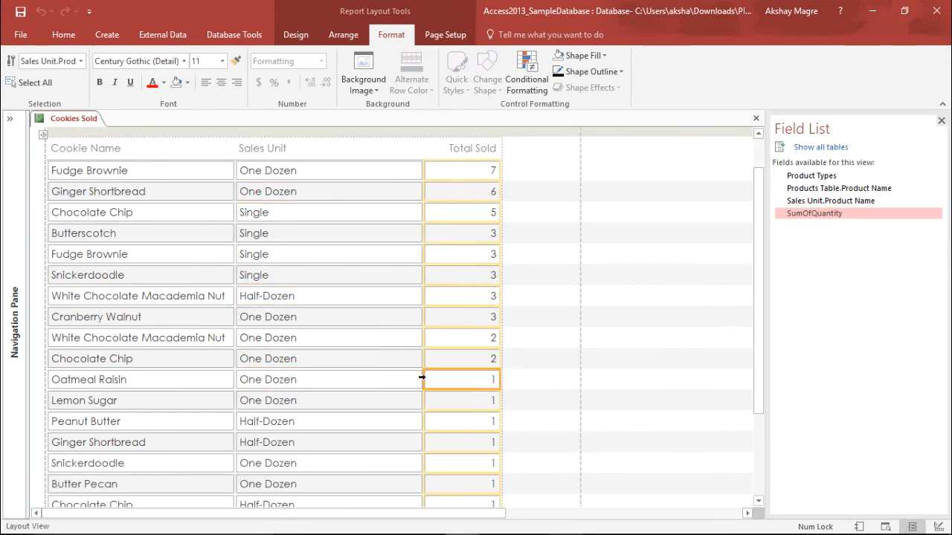
pyautogui.click(464, 398)
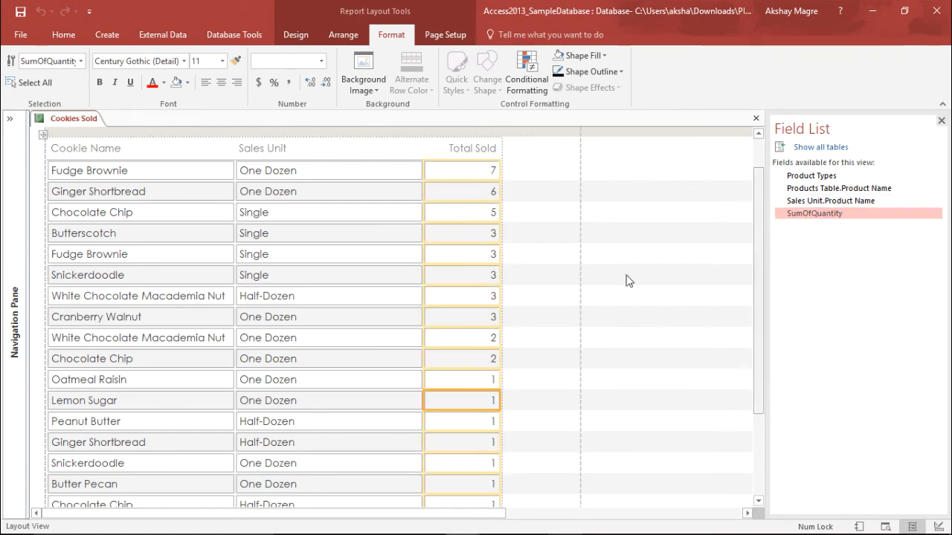
pyautogui.click(283, 400)
pyautogui.click(187, 420)
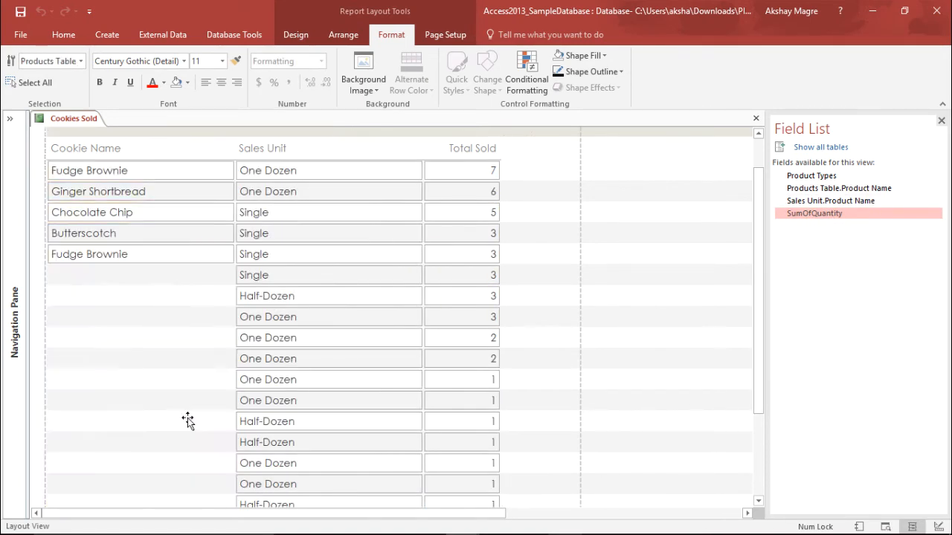
pyautogui.click(265, 425)
pyautogui.scroll(-1, 266, 425)
pyautogui.click(165, 413)
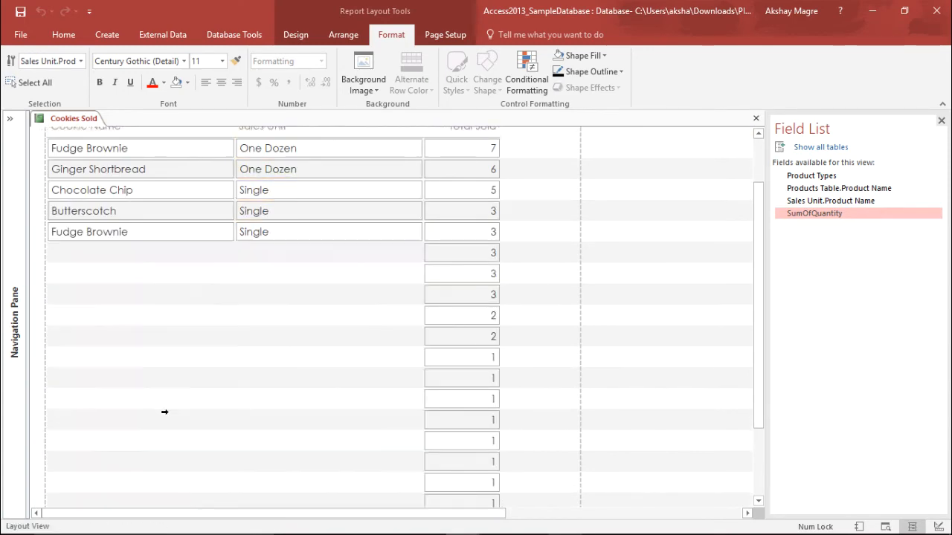
pyautogui.click(257, 420)
pyautogui.click(181, 440)
pyautogui.click(268, 442)
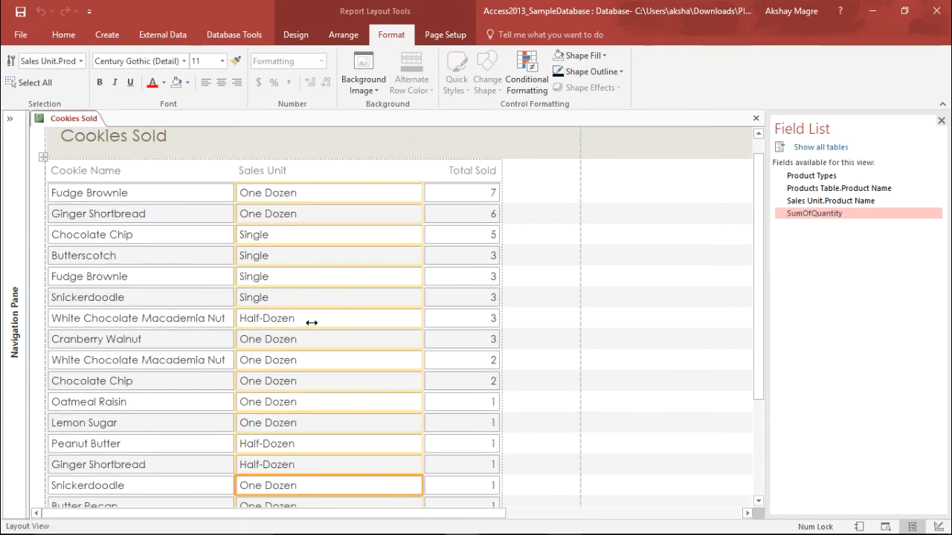
# - Select the Cookie Name and Sales Unit columns together and start a new conditional formatting rule for both
pyautogui.click(172, 297)
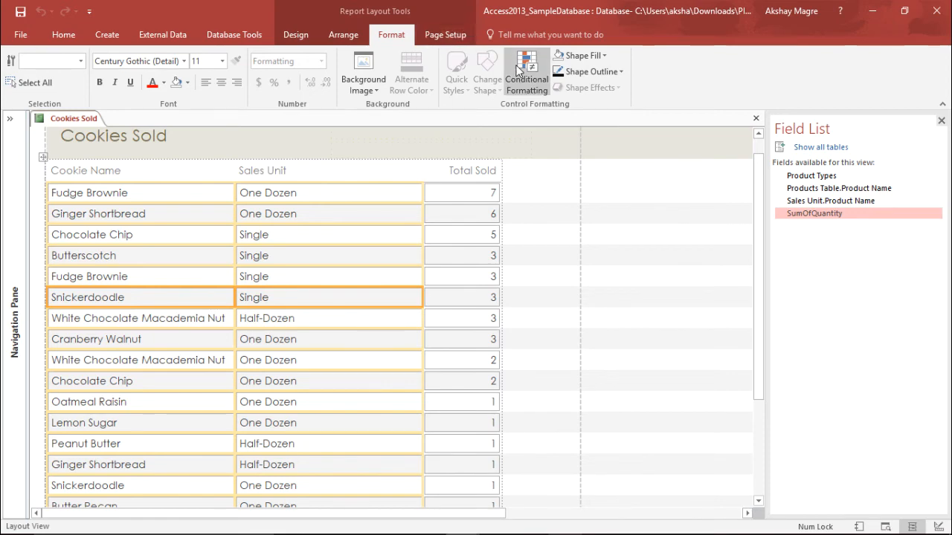
pyautogui.click(519, 71)
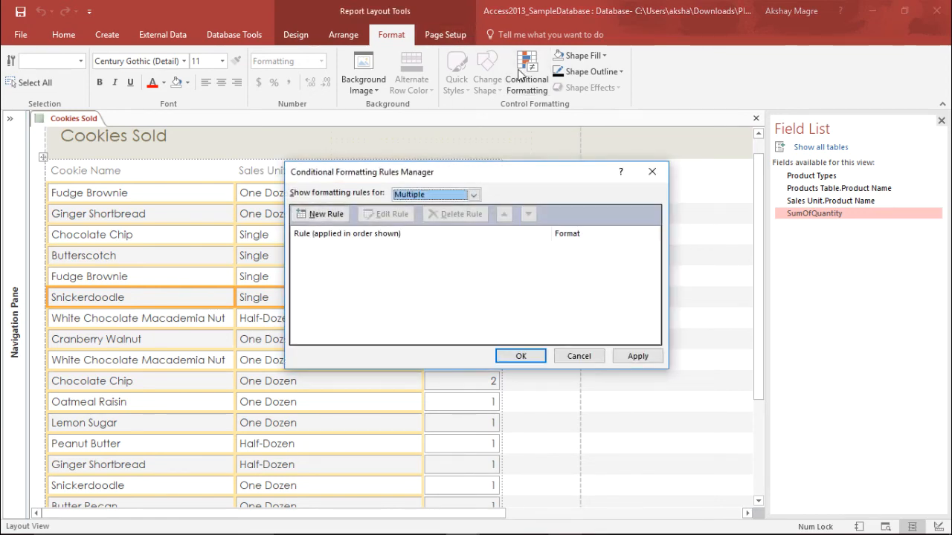
pyautogui.moveTo(459, 174); pyautogui.dragTo(620, 163)
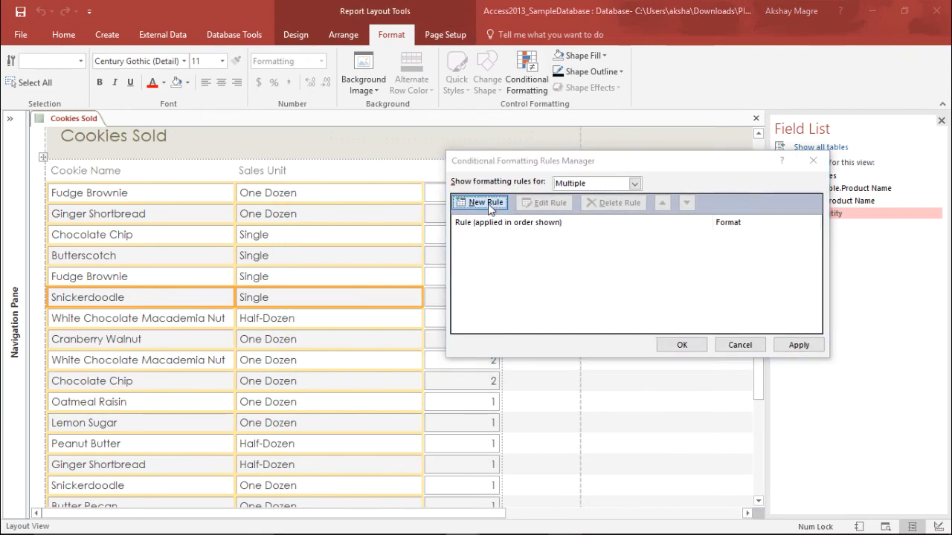
pyautogui.click(485, 203)
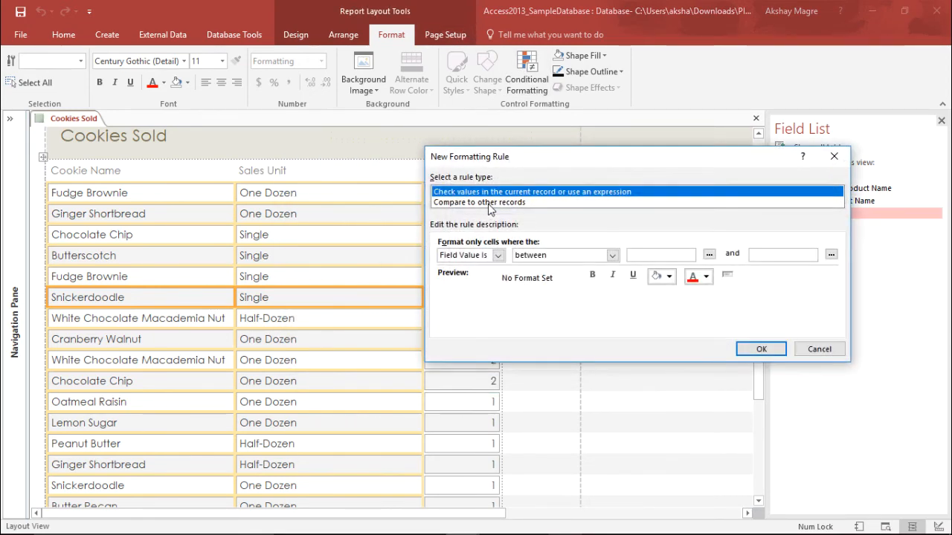
# - Base the new rule on the expression [SumOfQuantity]=1
pyautogui.click(496, 255)
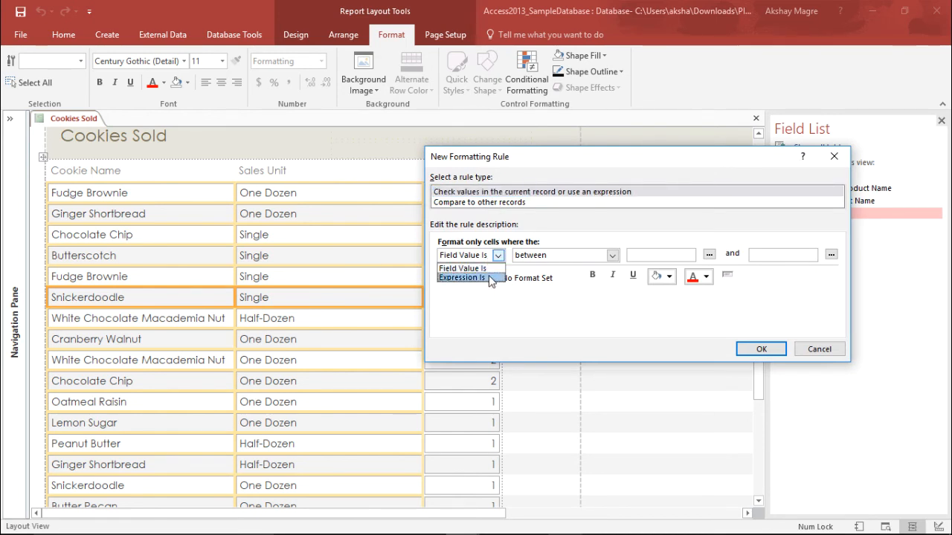
pyautogui.click(488, 276)
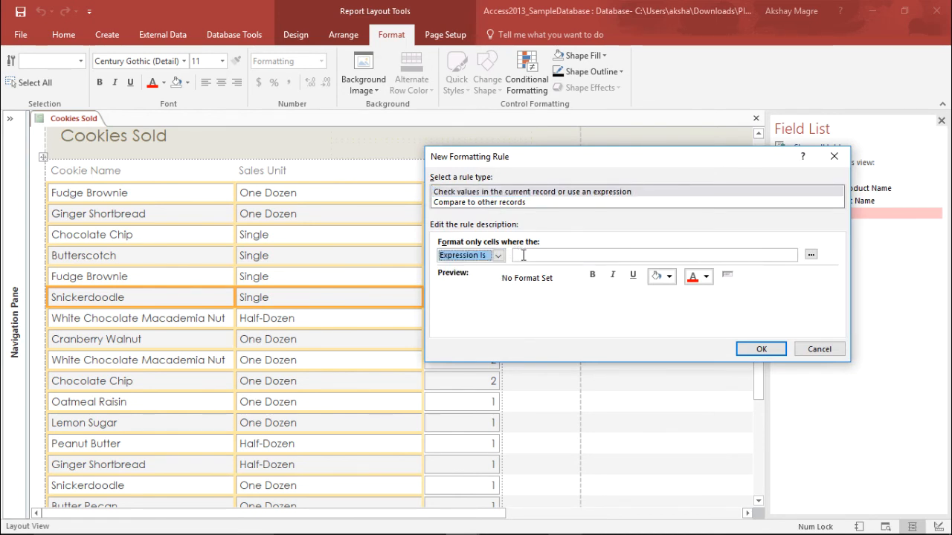
pyautogui.click(524, 255)
pyautogui.write('[Sum')
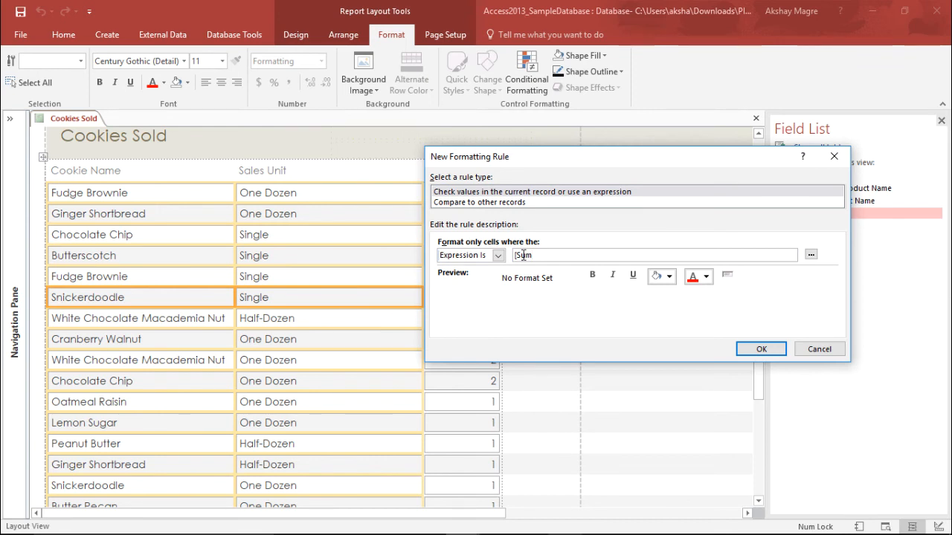
pyautogui.write('OfQuantit')
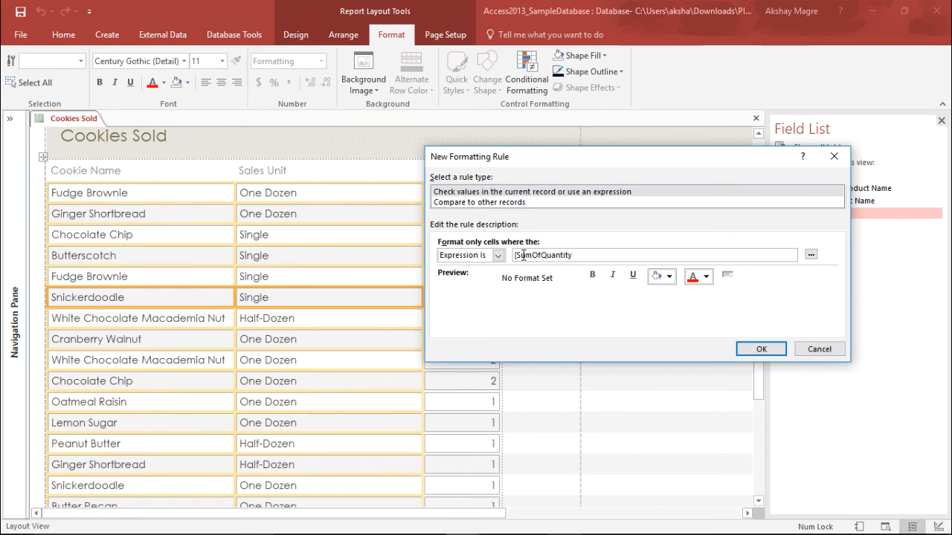
pyautogui.write('y]= 1')
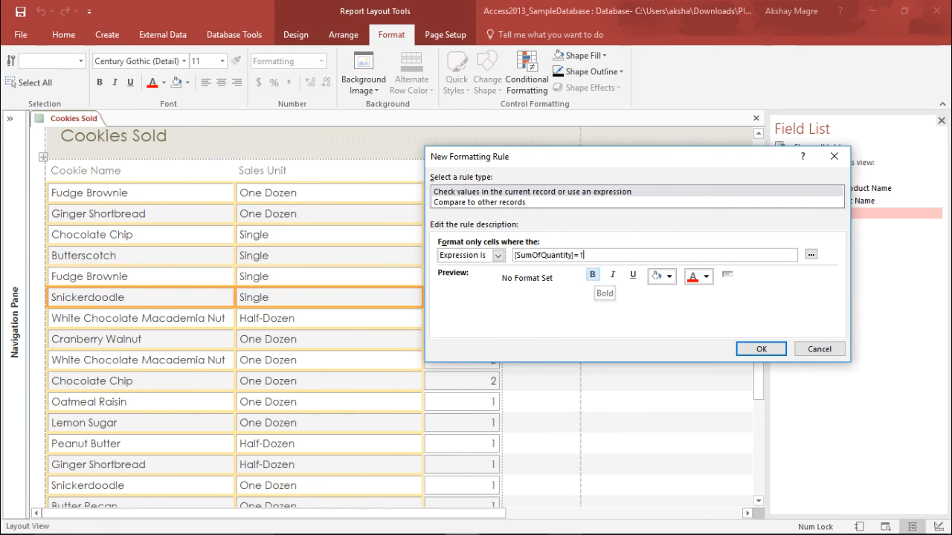
# - Format the expression rule with bold white text on a green background and add it to the rule list
pyautogui.click(592, 274)
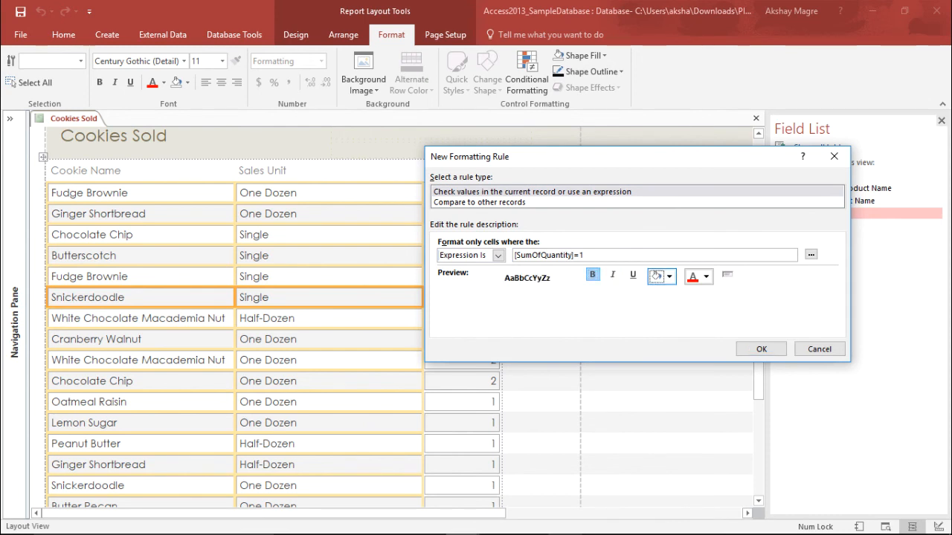
pyautogui.click(660, 276)
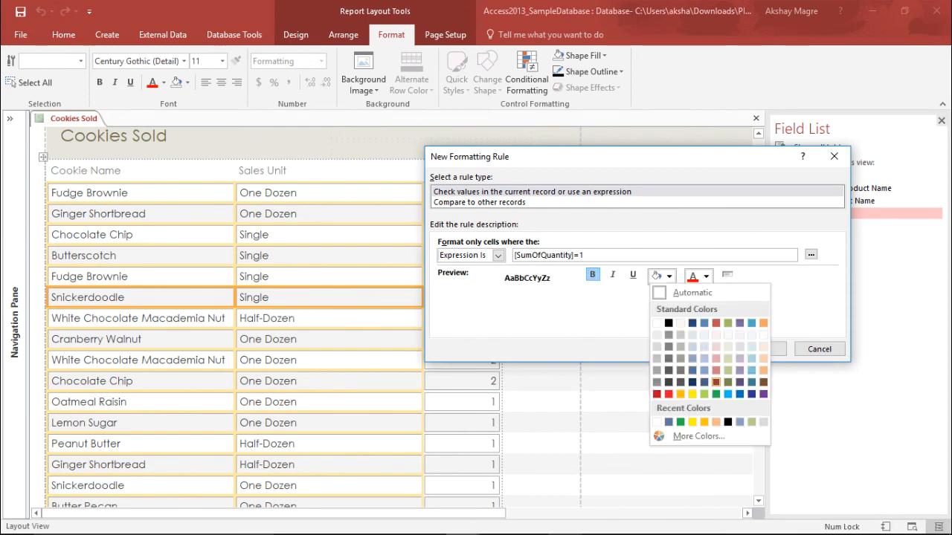
pyautogui.click(680, 422)
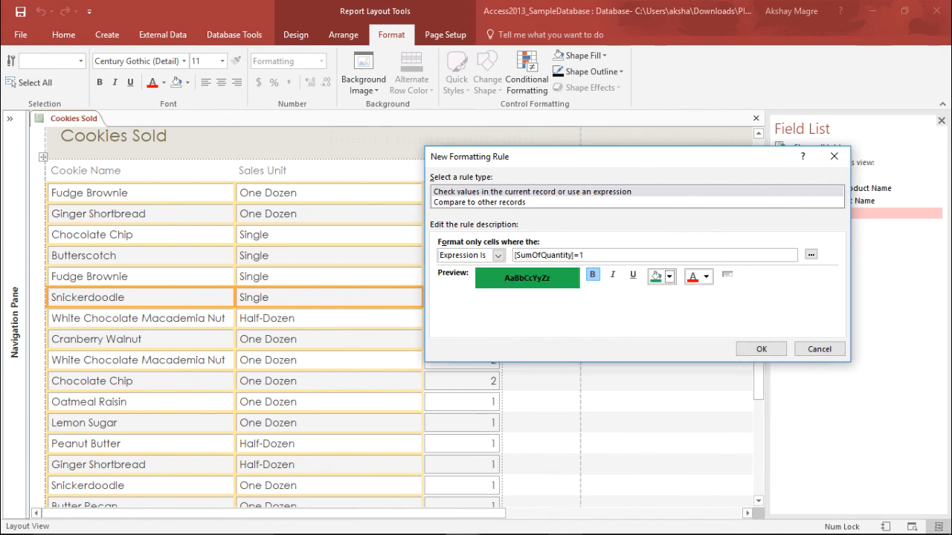
pyautogui.click(706, 277)
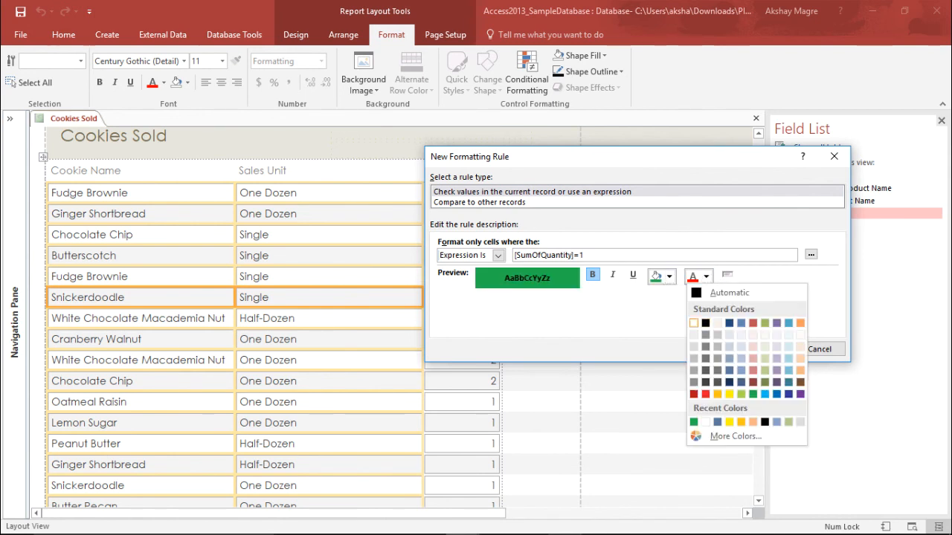
pyautogui.click(694, 322)
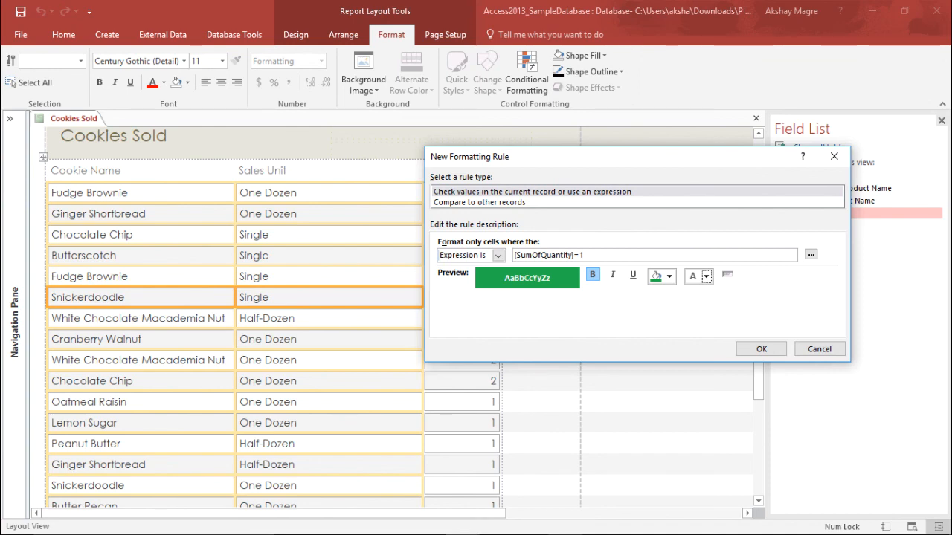
pyautogui.click(761, 349)
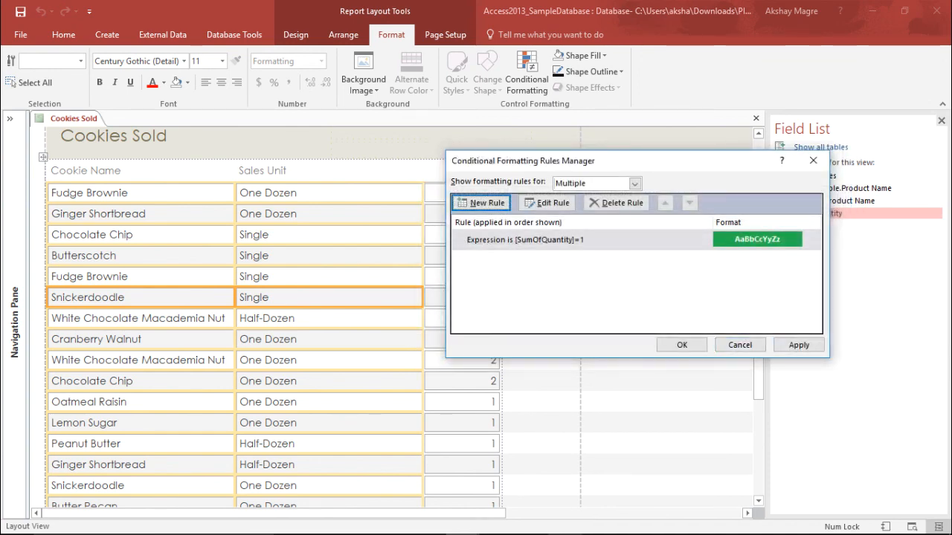
# - Apply the expression rule to the Cookie Name and Sales Unit columns, close the rules manager and review the report rows
pyautogui.moveTo(653, 160); pyautogui.dragTo(718, 147)
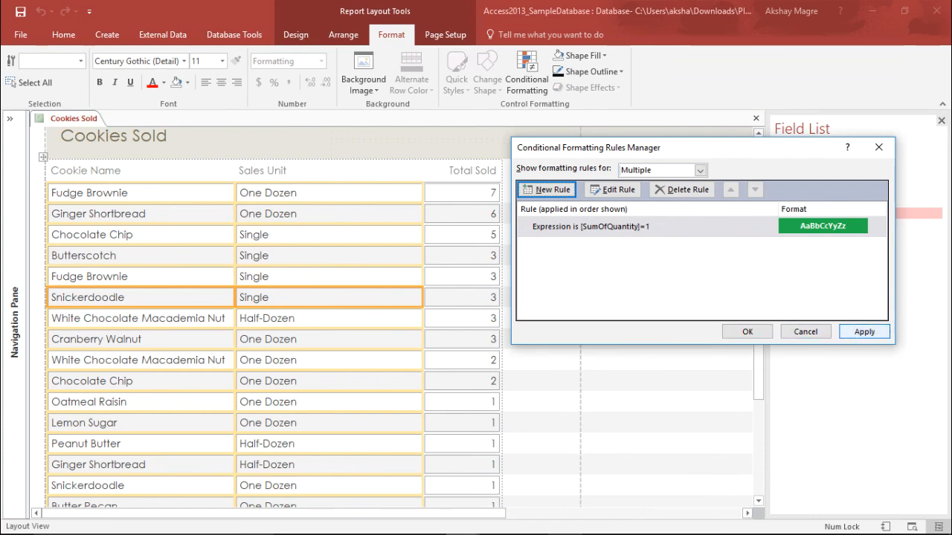
pyautogui.click(864, 331)
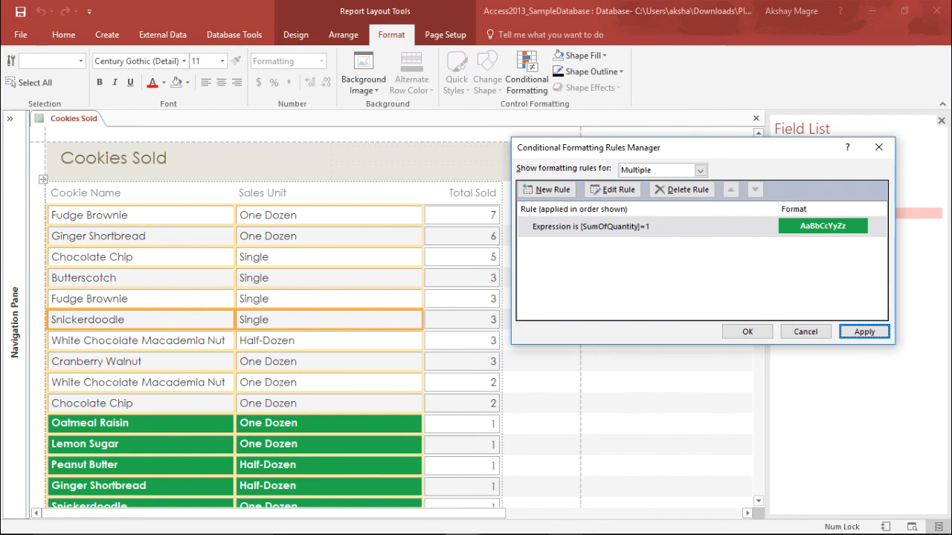
pyautogui.click(747, 332)
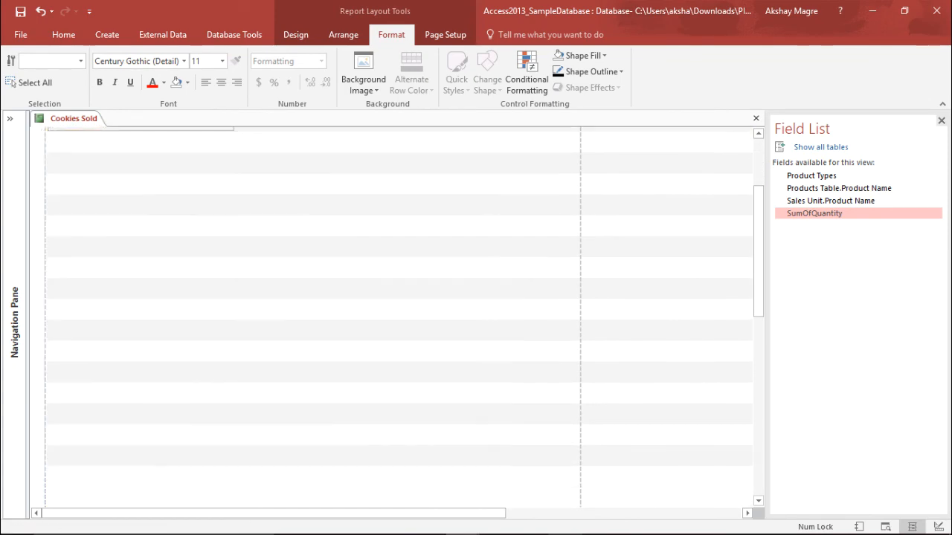
pyautogui.click(329, 353)
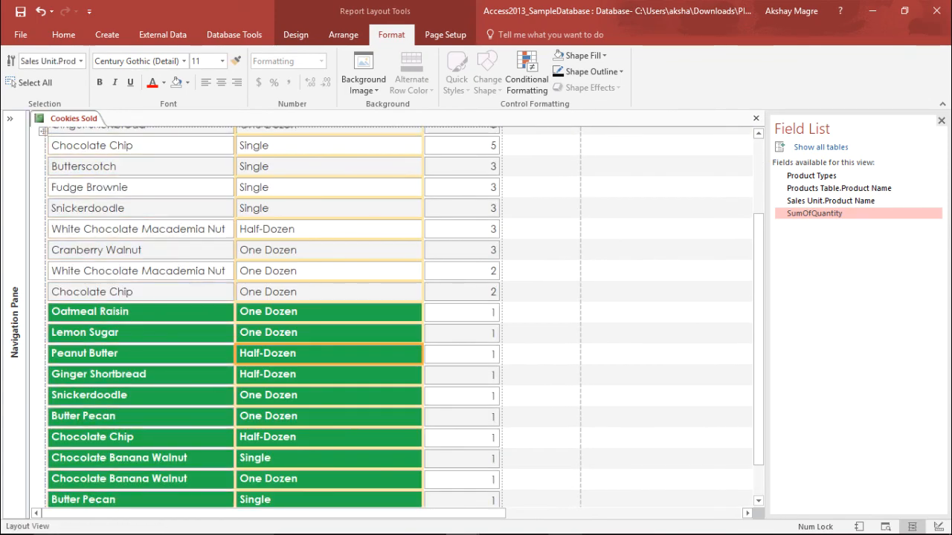